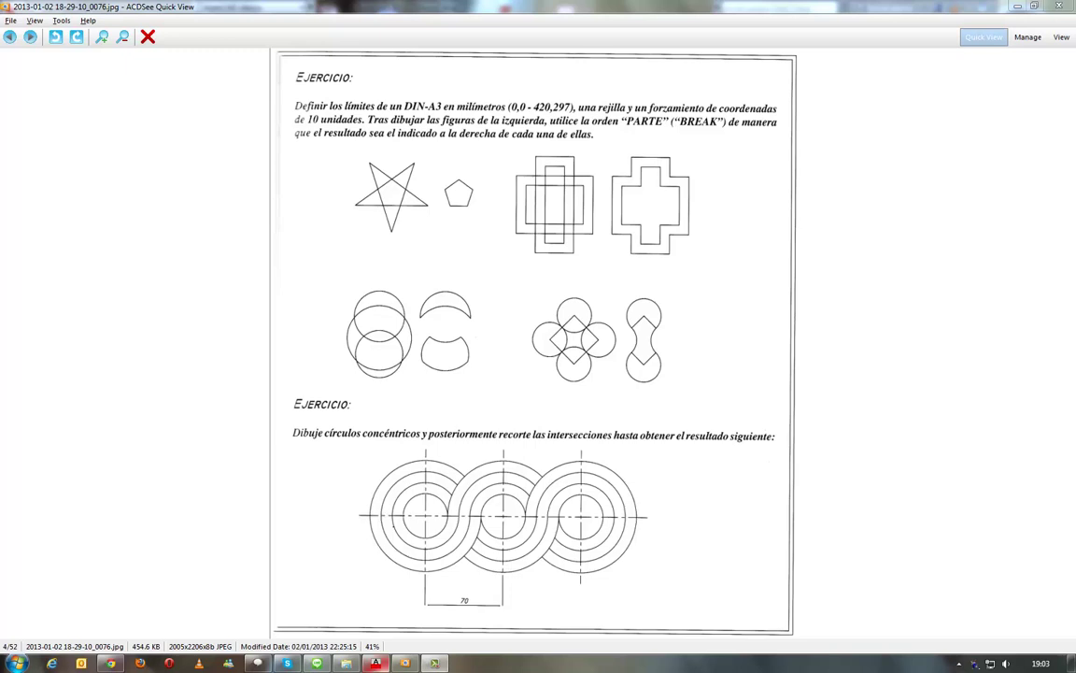
Switch to AutoCAD with the Dibujo2.dwg drawing and bring the star, crossed rectangles and concentric circles into view
key("alt+Tab")
scroll(409, 355, "up", 1)
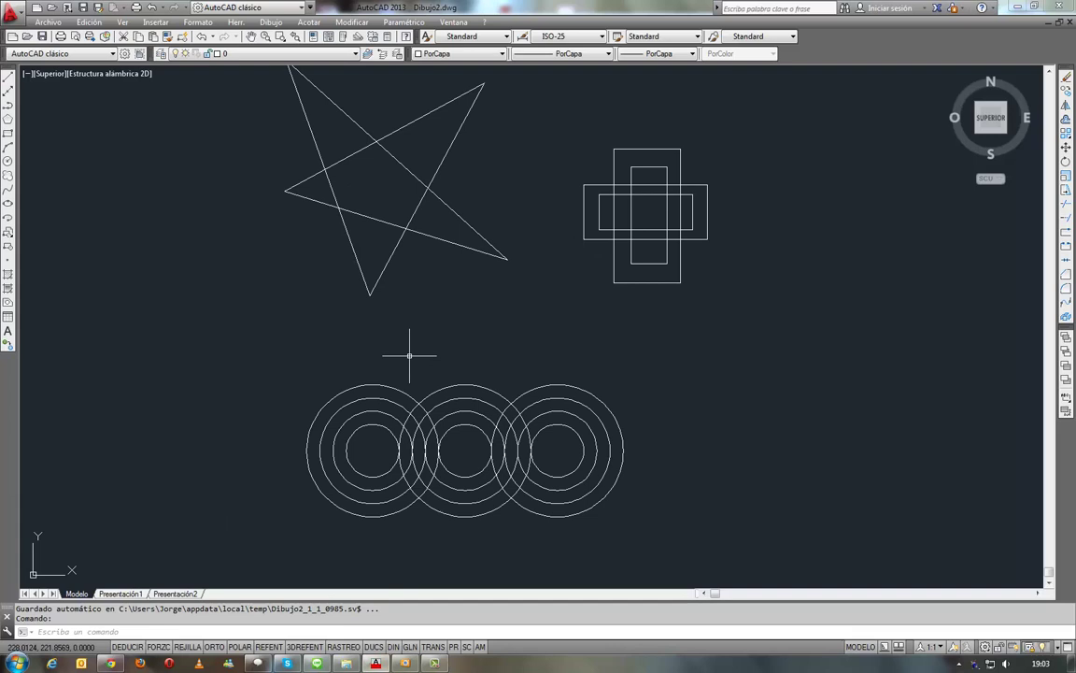
scroll(379, 373, "up", 1)
scroll(380, 373, "down", 2)
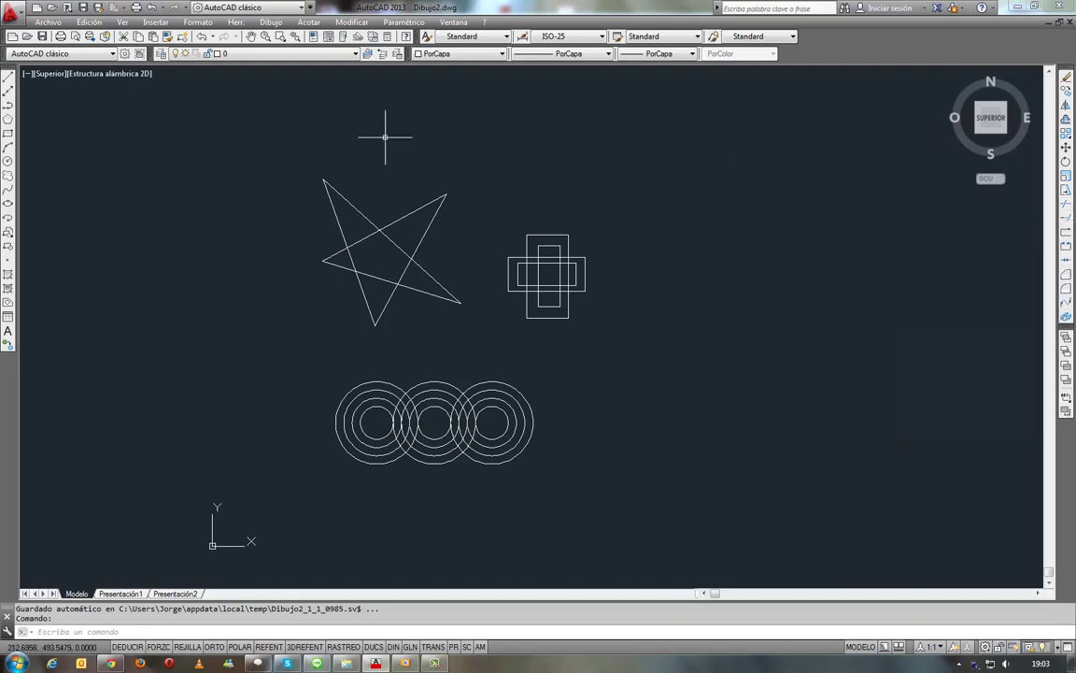
left_click(351, 22)
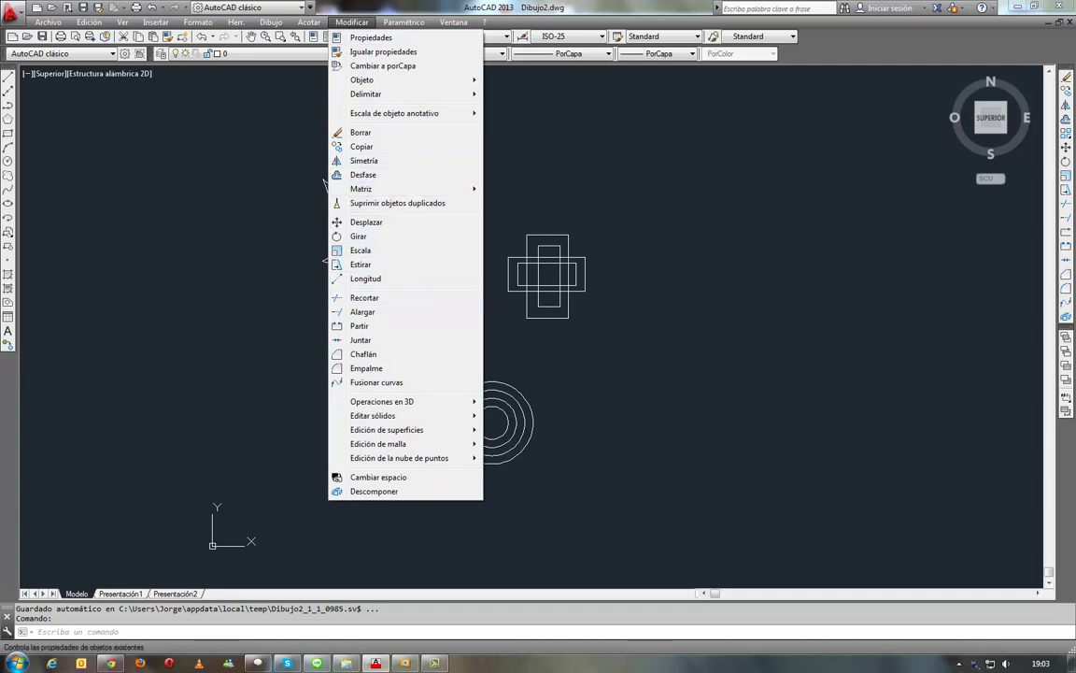
left_click(355, 23)
type("r")
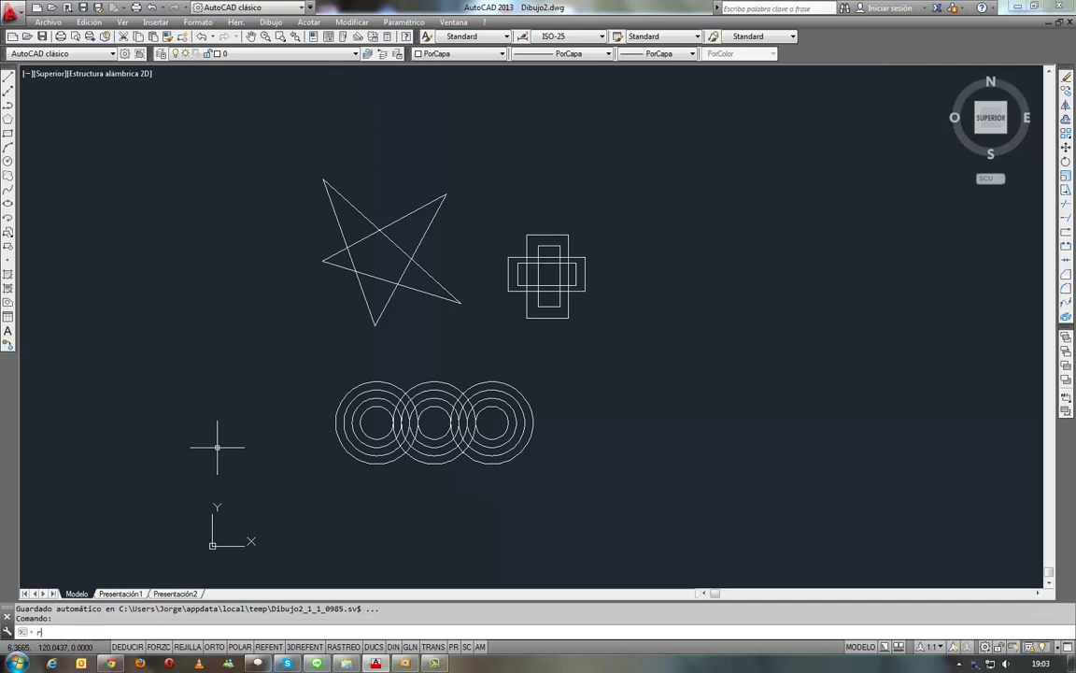
type("ecorta")
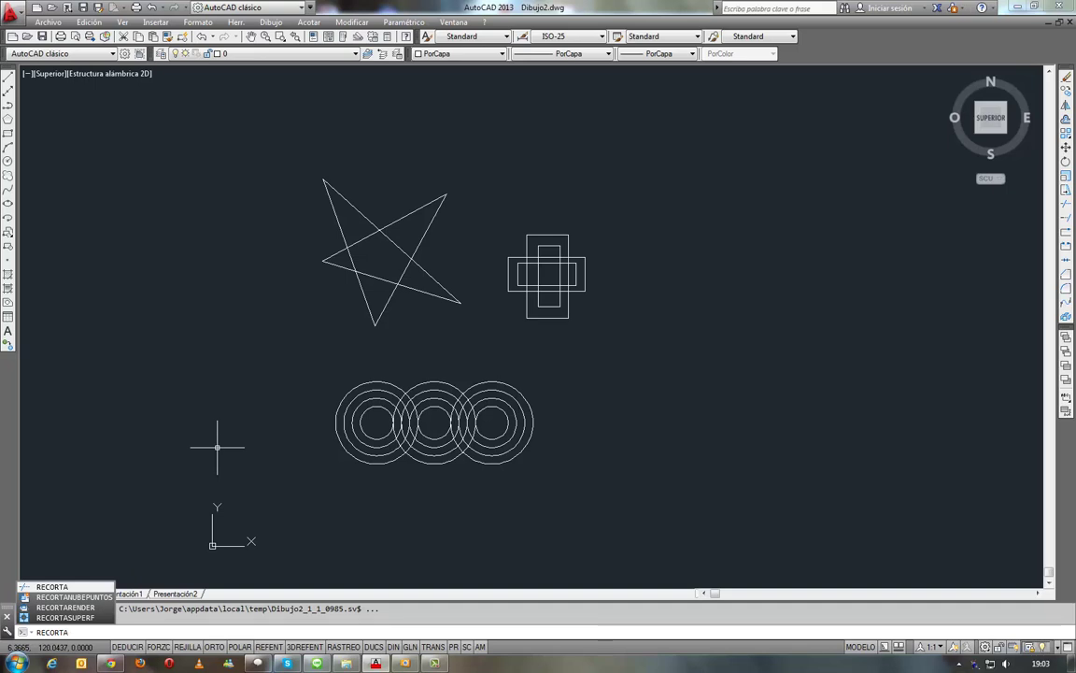
key("BackSpace")
key("BackSpace")
key("BackSpace")
key("BackSpace")
key("BackSpace")
key("BackSpace")
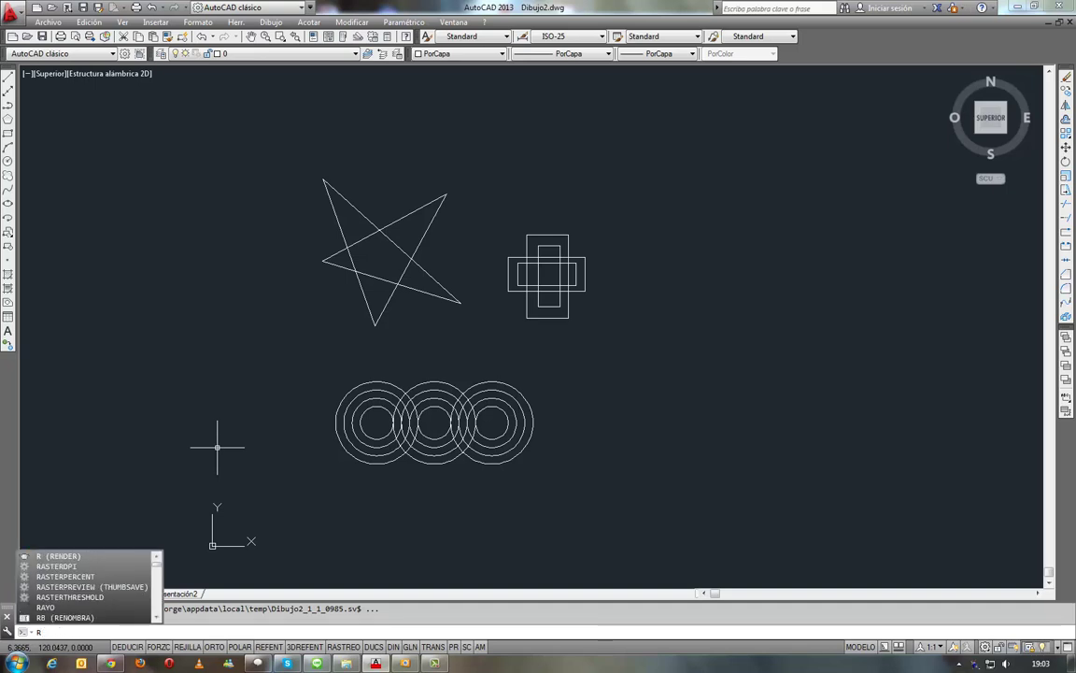
Trim off the star's upper-right point, using the long upper-left to lower-right diagonal as the cutting edge
type("r")
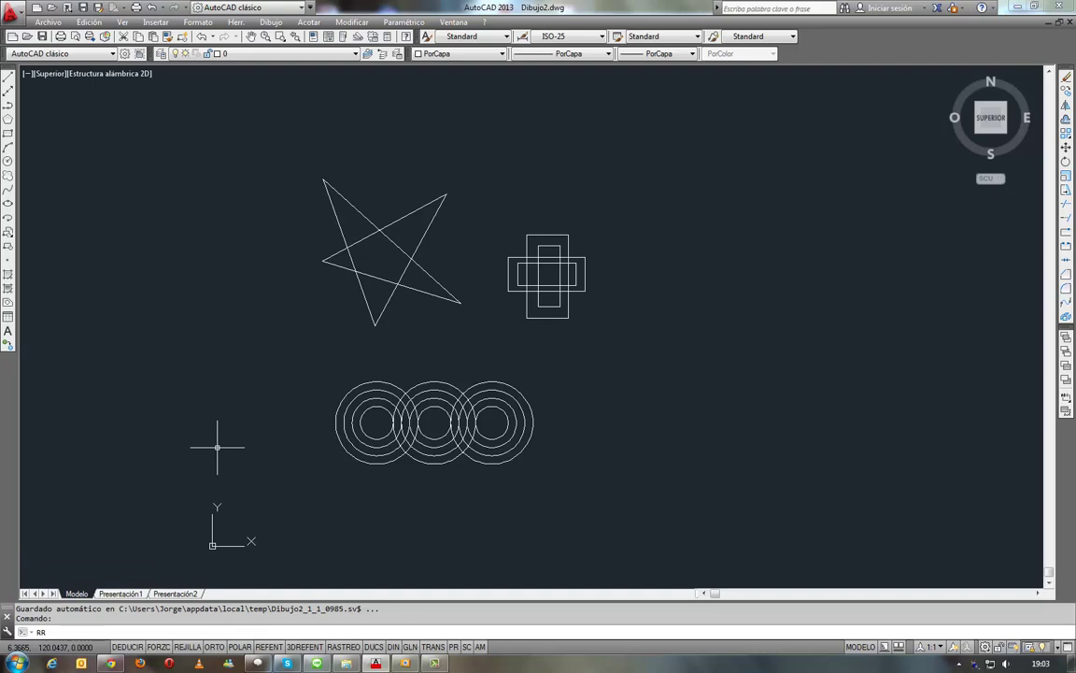
key("Return")
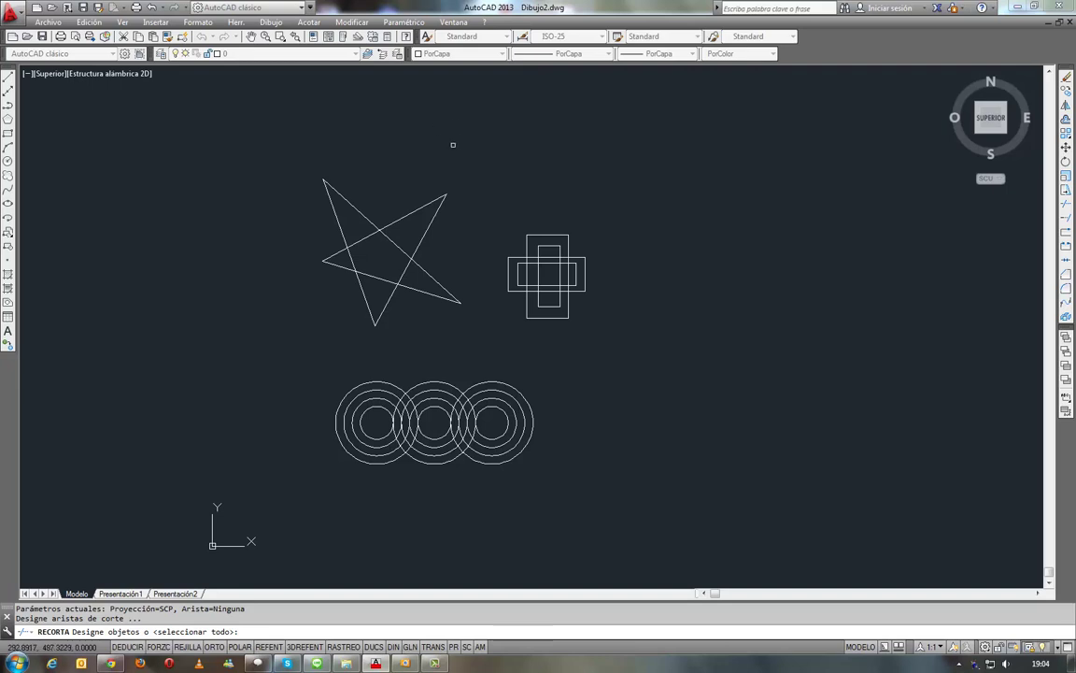
scroll(361, 211, "up", 4)
scroll(383, 233, "up", 2)
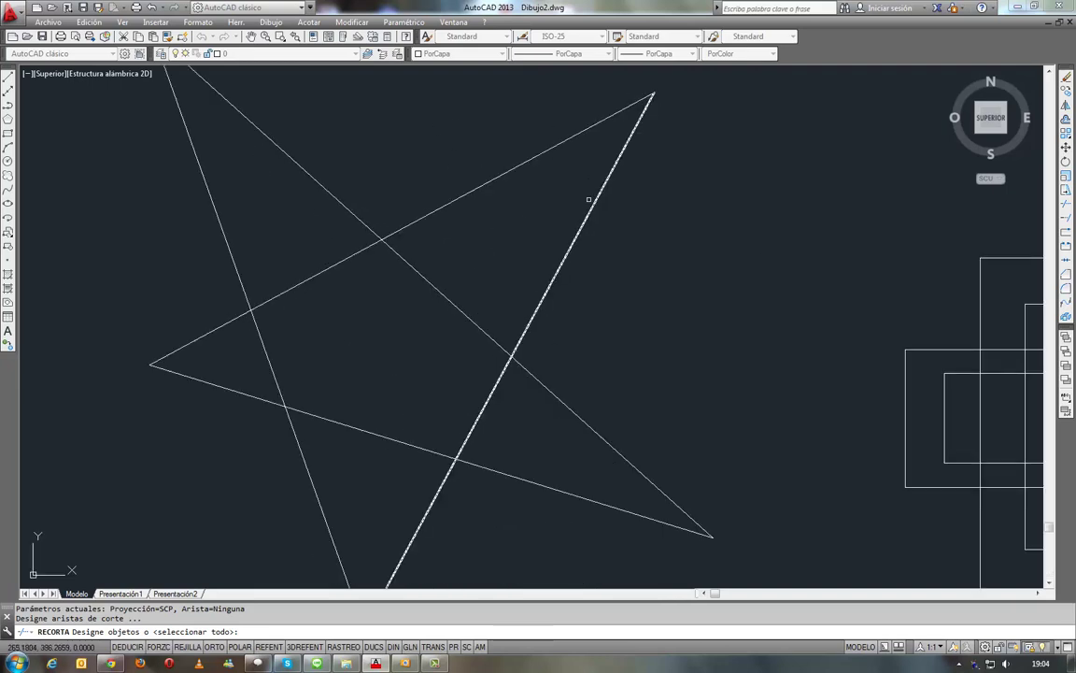
left_click(300, 166)
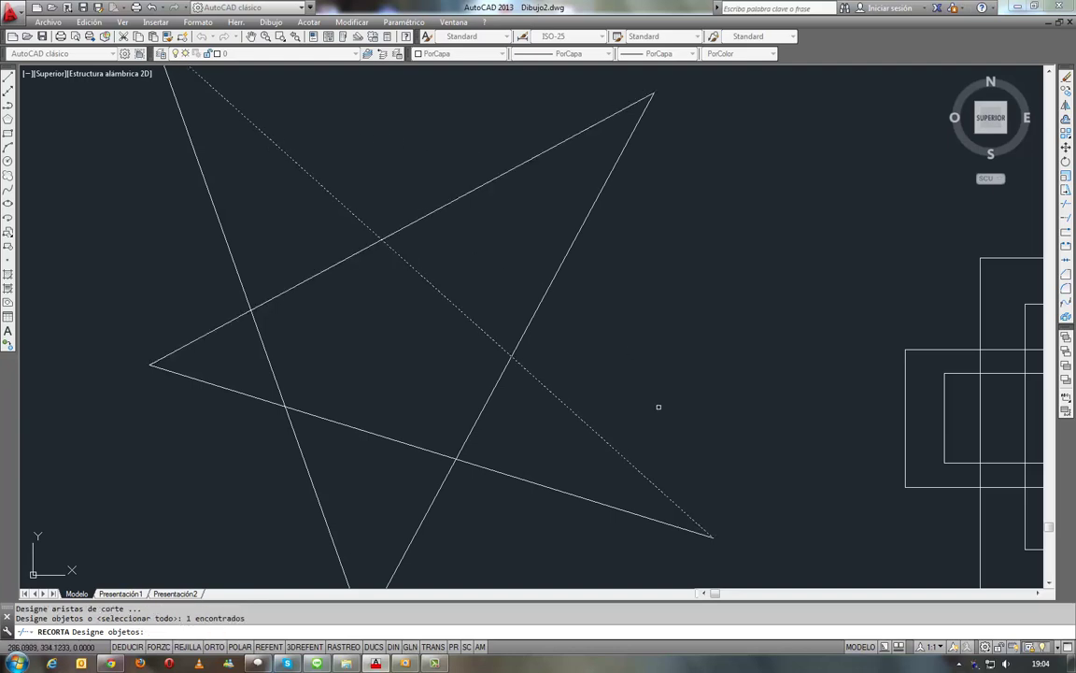
key("Return")
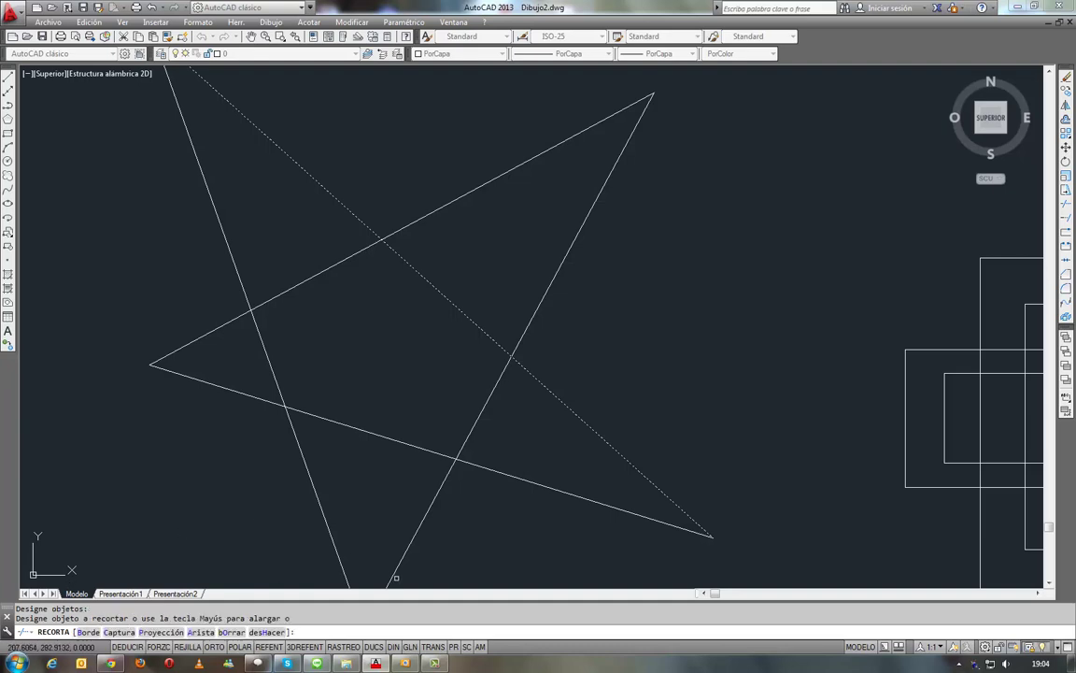
left_click(569, 247)
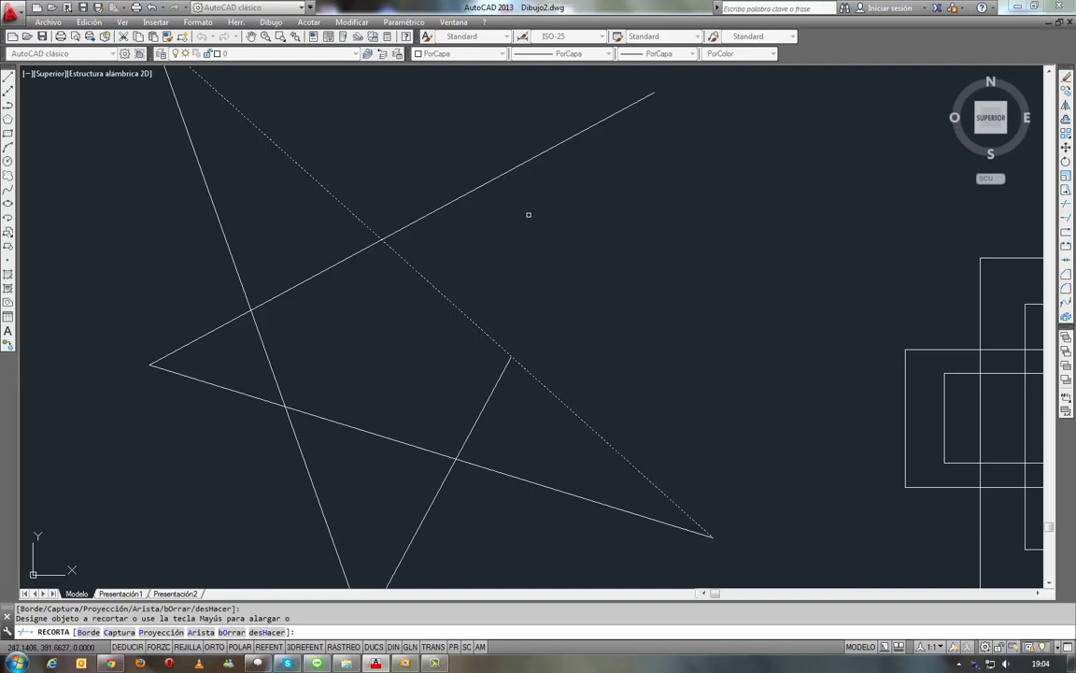
left_click(483, 182)
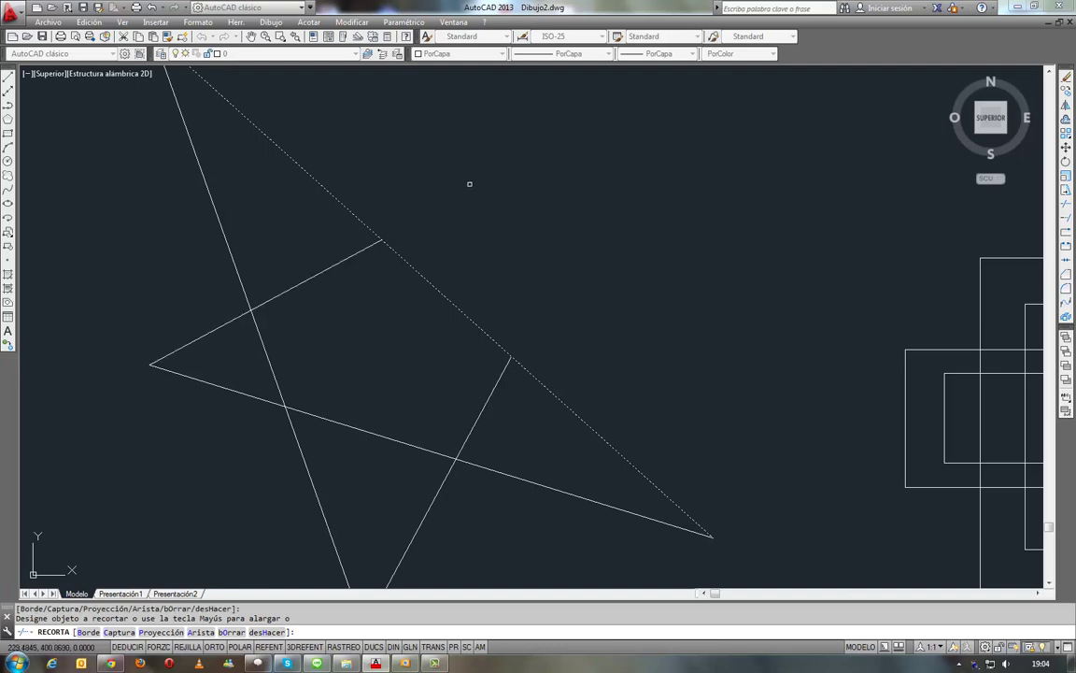
key("Return")
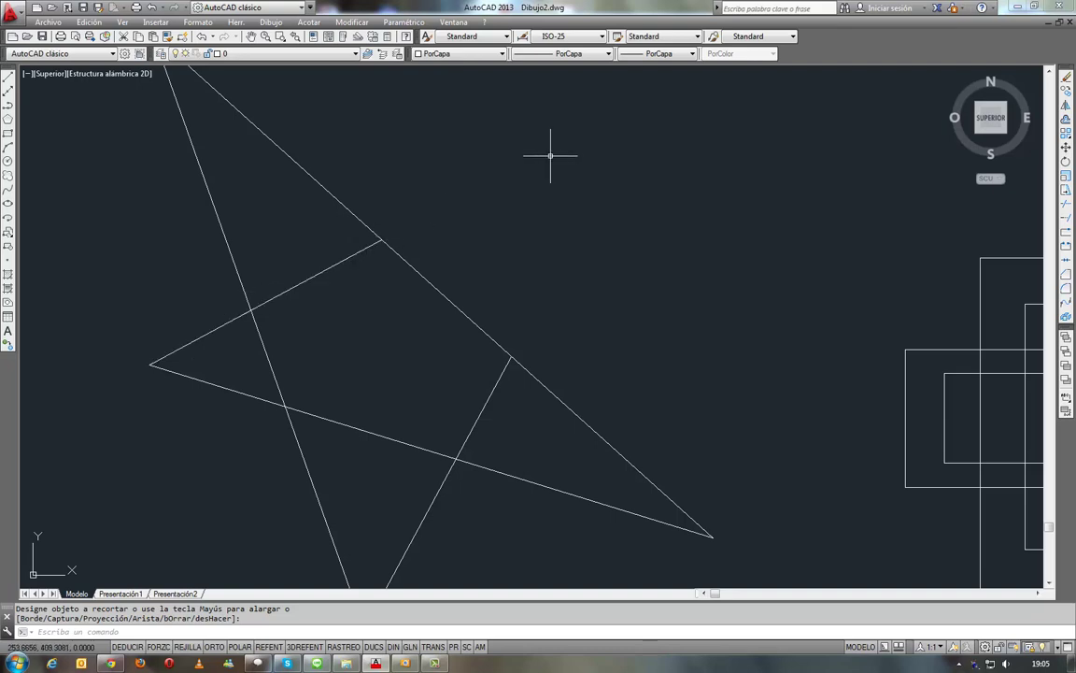
Trim off the star's upper-left point, using the shortened line rising from the left tip as the cutting edge
type("rr")
key("Return")
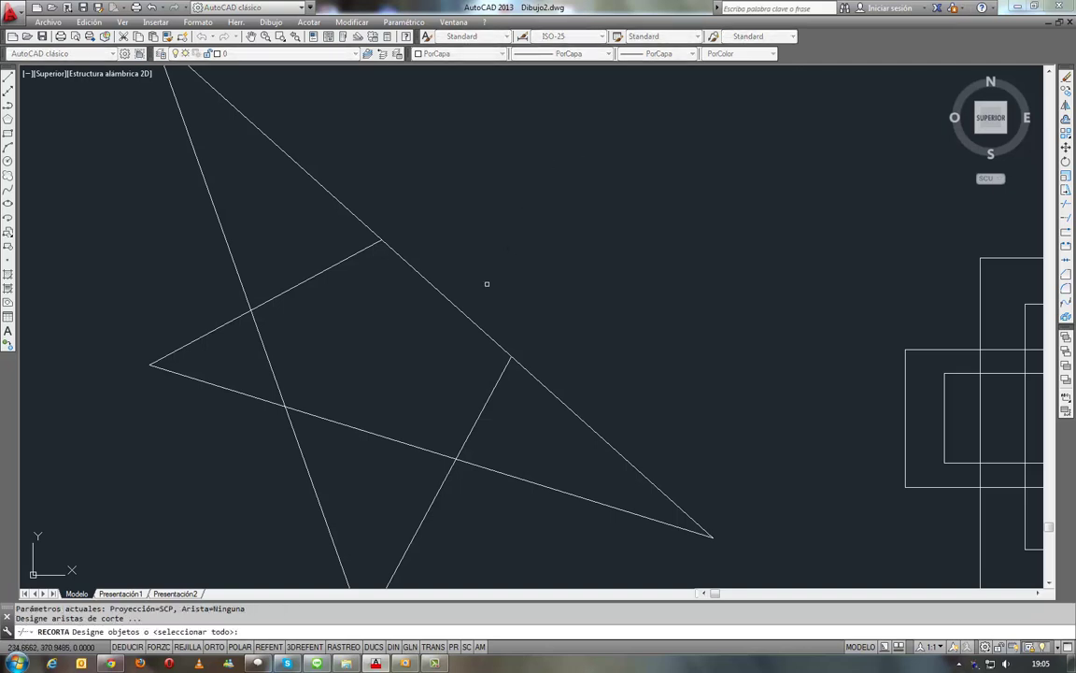
left_click(320, 271)
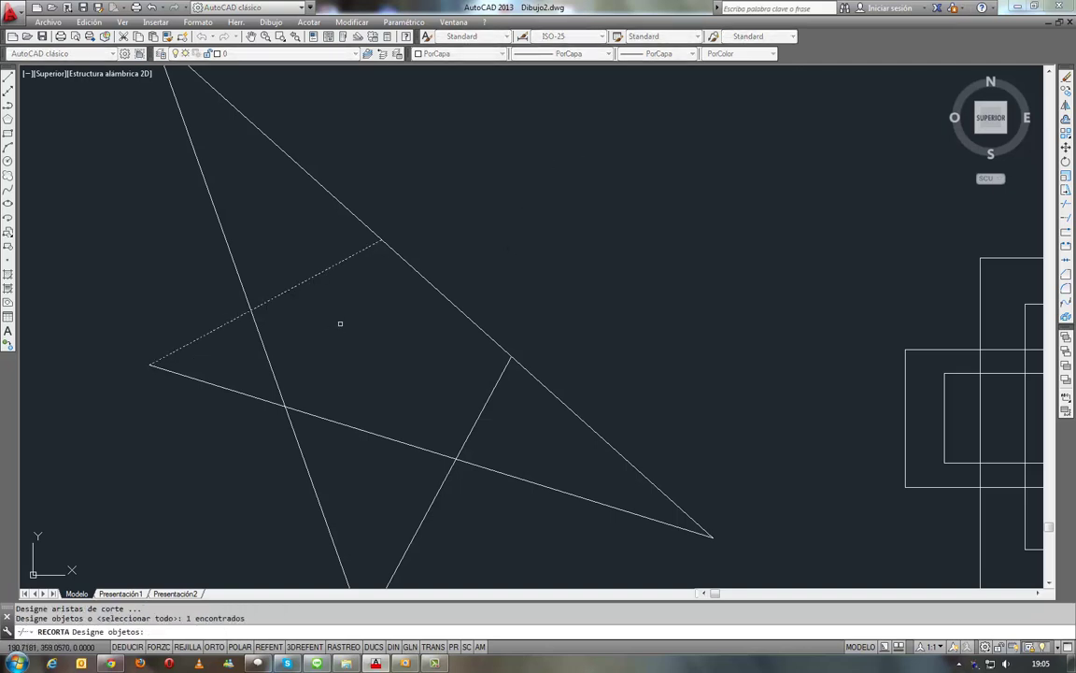
key("Return")
left_click(226, 230)
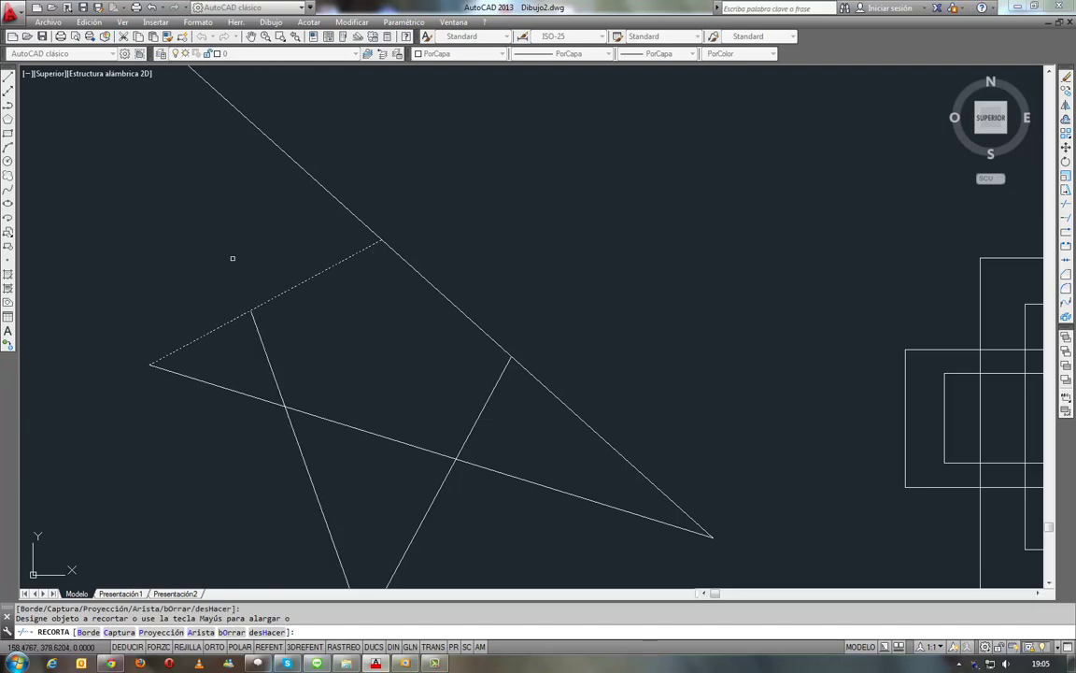
left_click(351, 215)
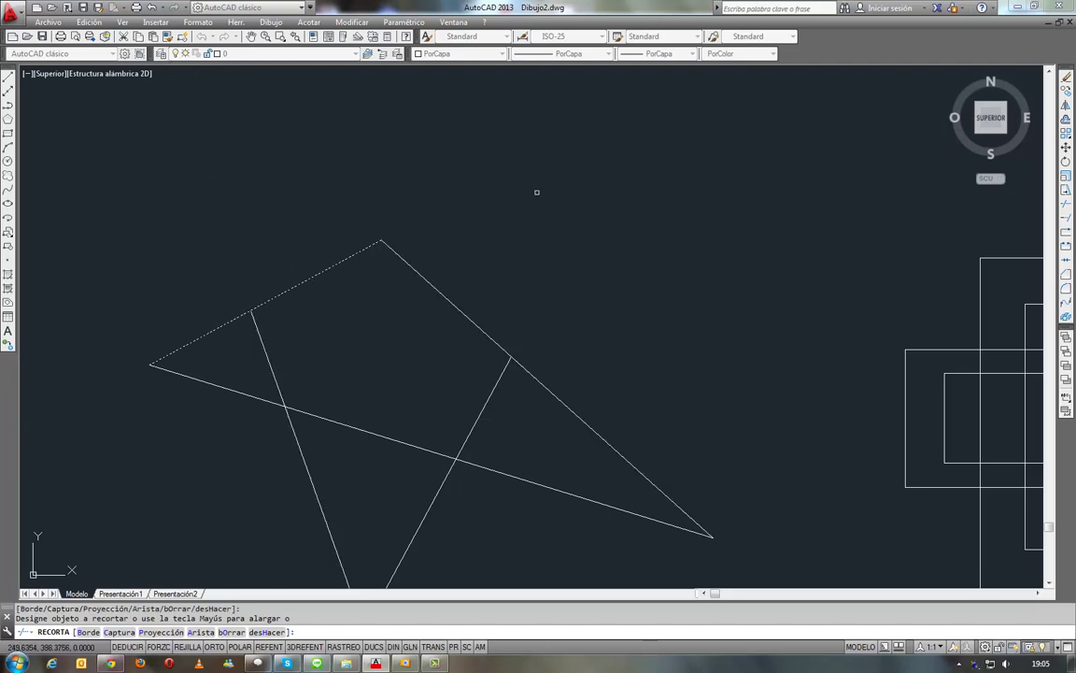
key("Return")
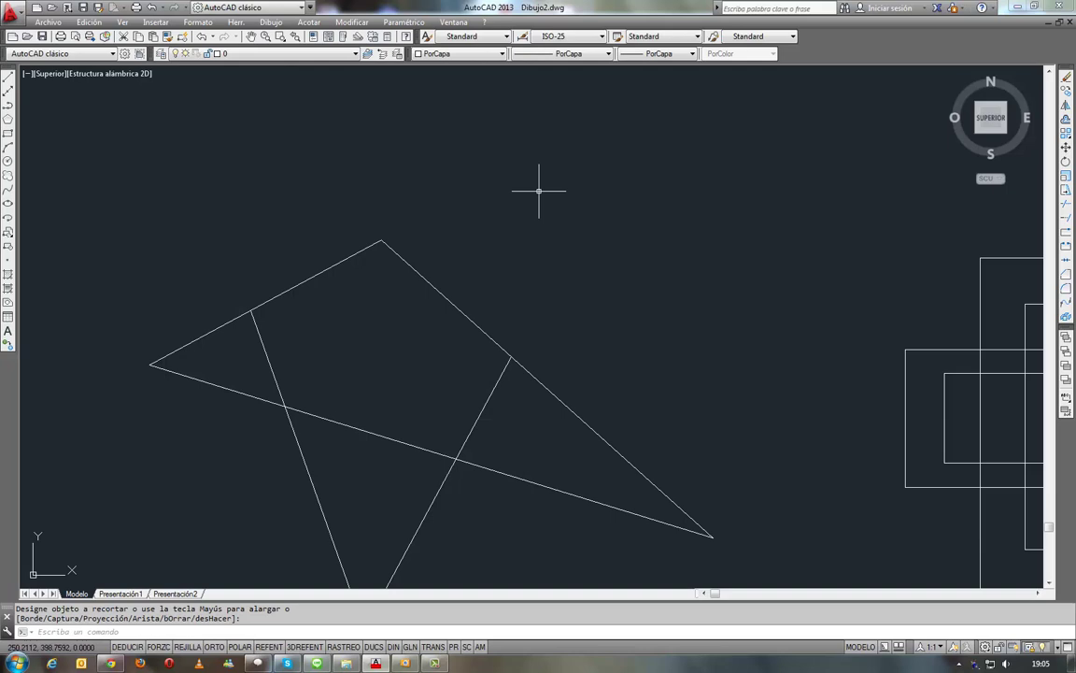
Trim off the star's left point, using all objects in the drawing as cutting edges
scroll(542, 187, "down", 2)
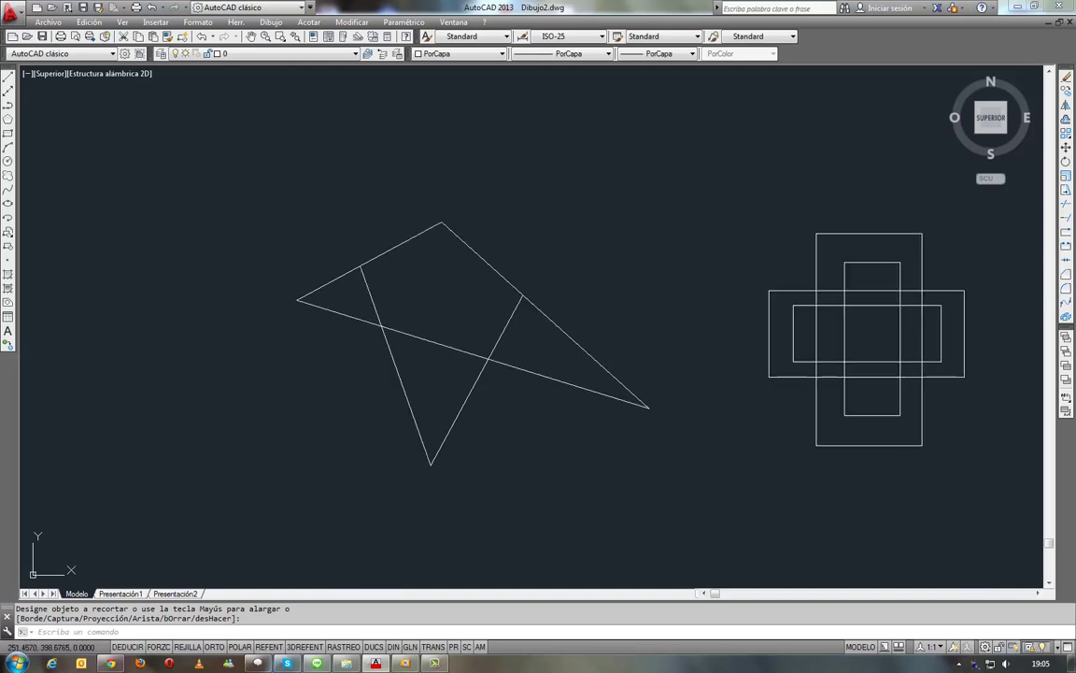
mouse_move(545, 190)
middle_mouse_down()
mouse_move(473, 203)
mouse_move(476, 193)
middle_mouse_up()
scroll(472, 203, "up", 2)
scroll(468, 217, "down", 2)
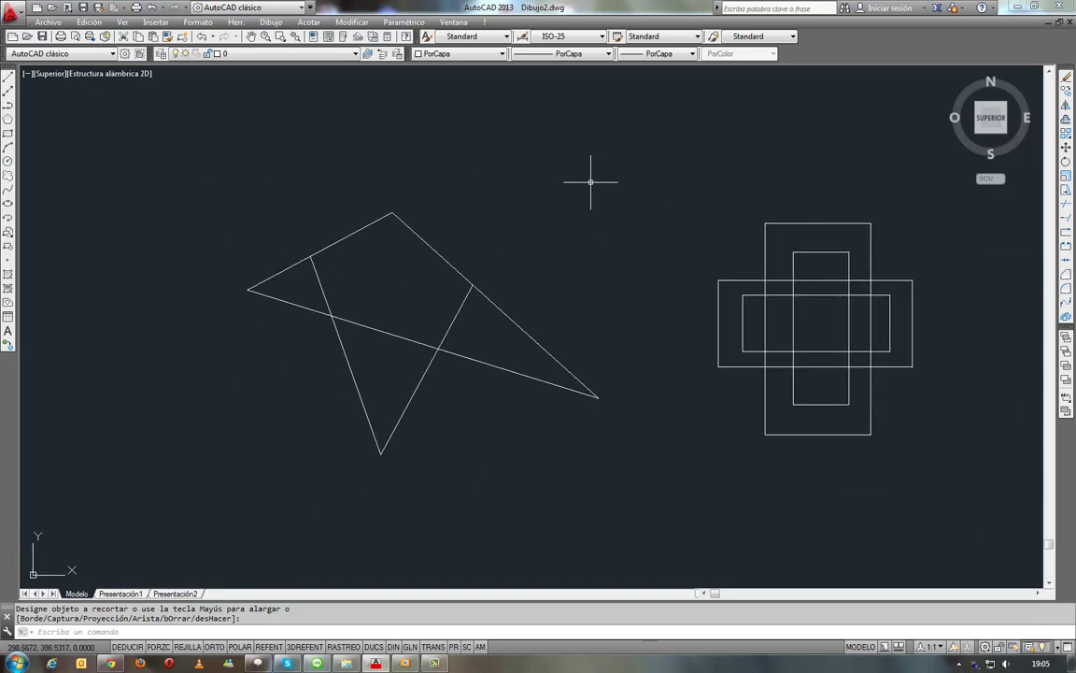
type("rr")
key("Return")
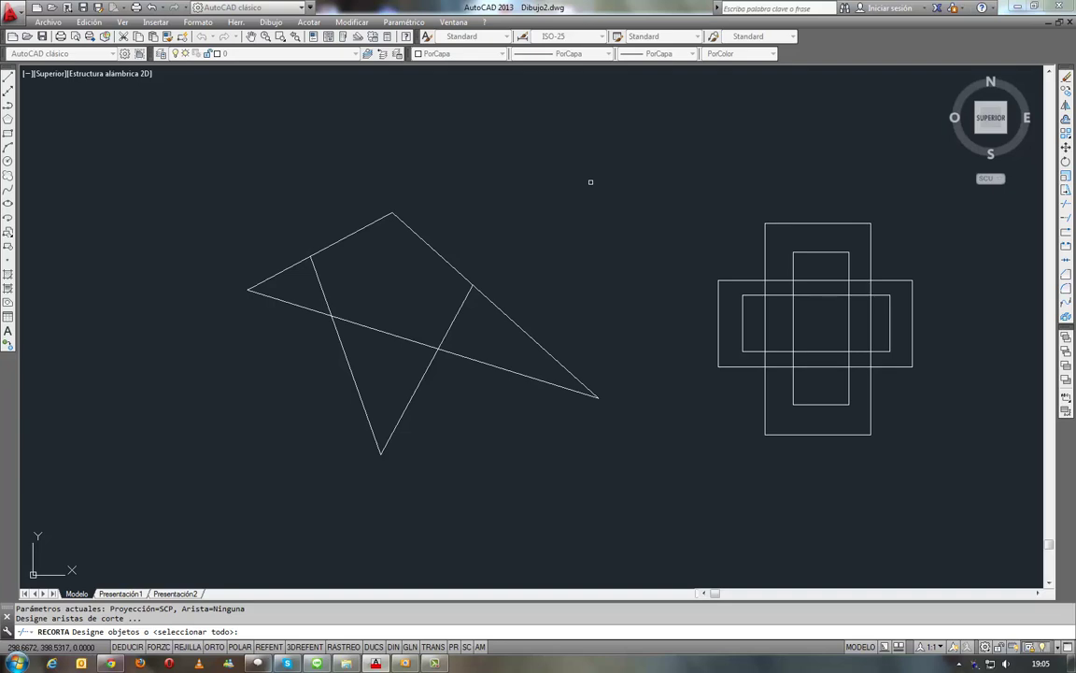
key("Return")
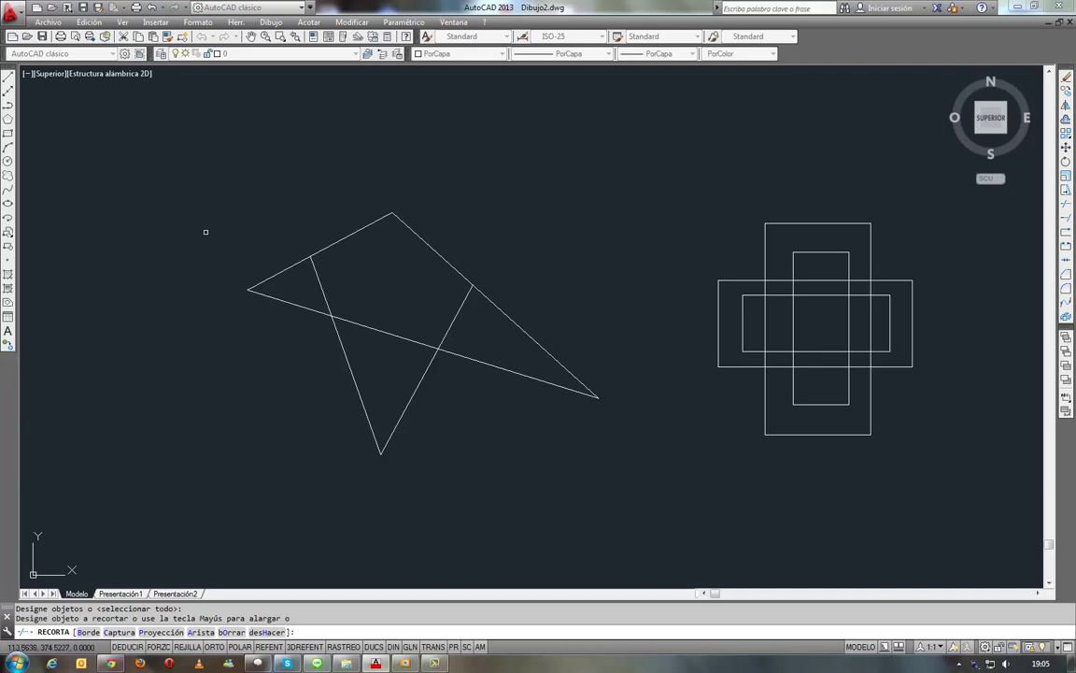
left_click(269, 278)
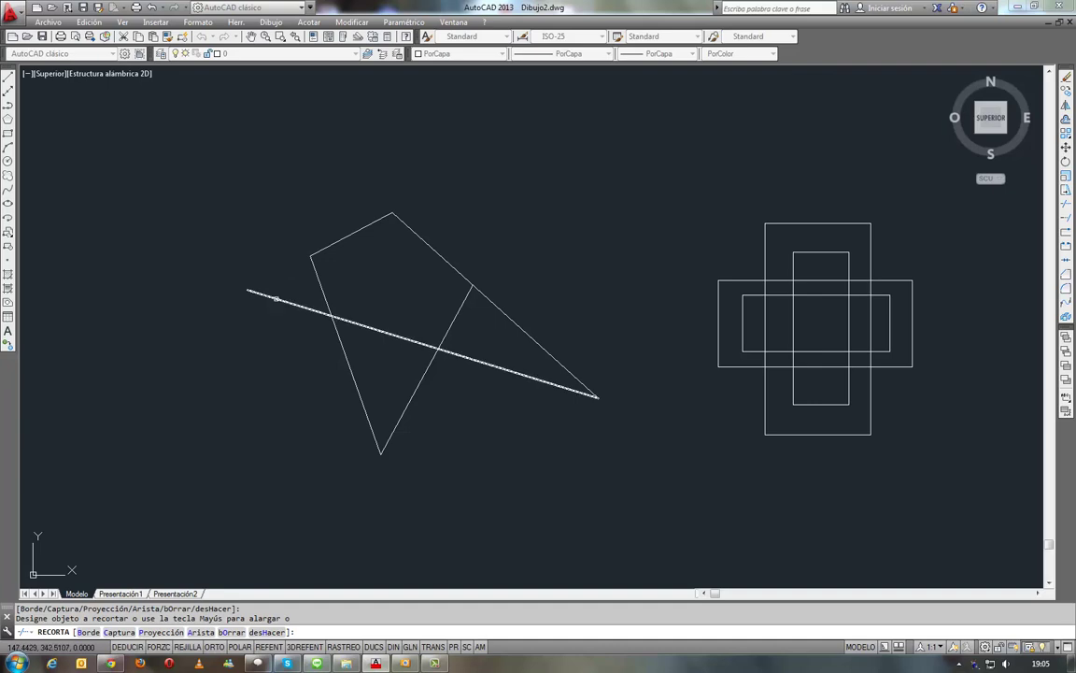
left_click(278, 297)
Trim off the star's lower and right points so that only the central pentagon is left
left_click(342, 338)
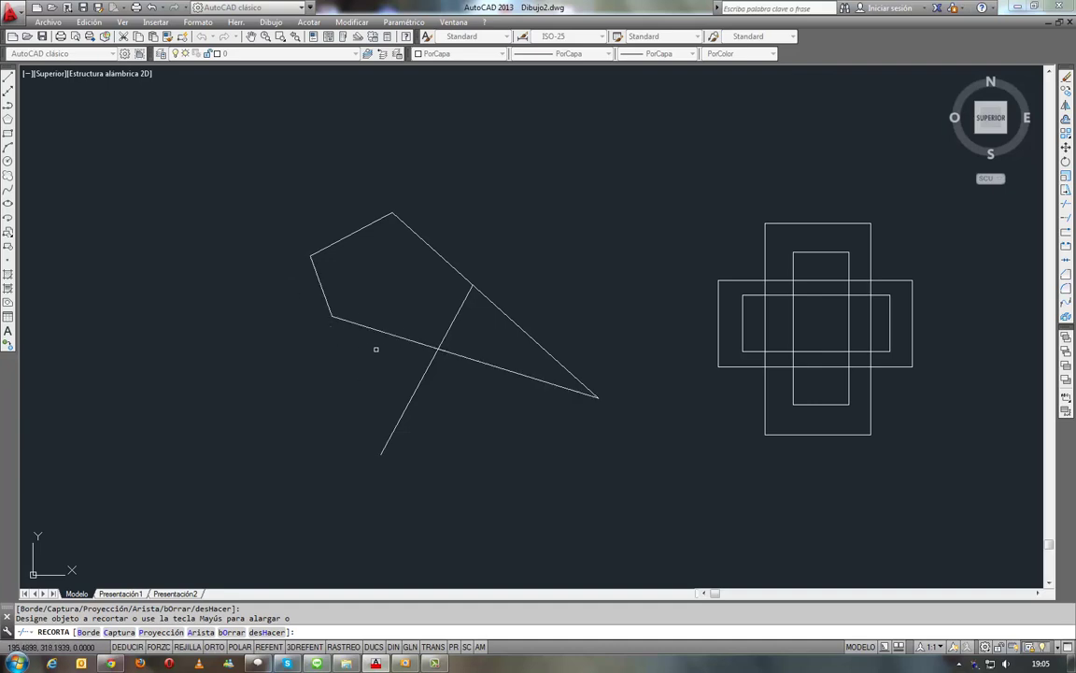
left_click(411, 399)
left_click(477, 361)
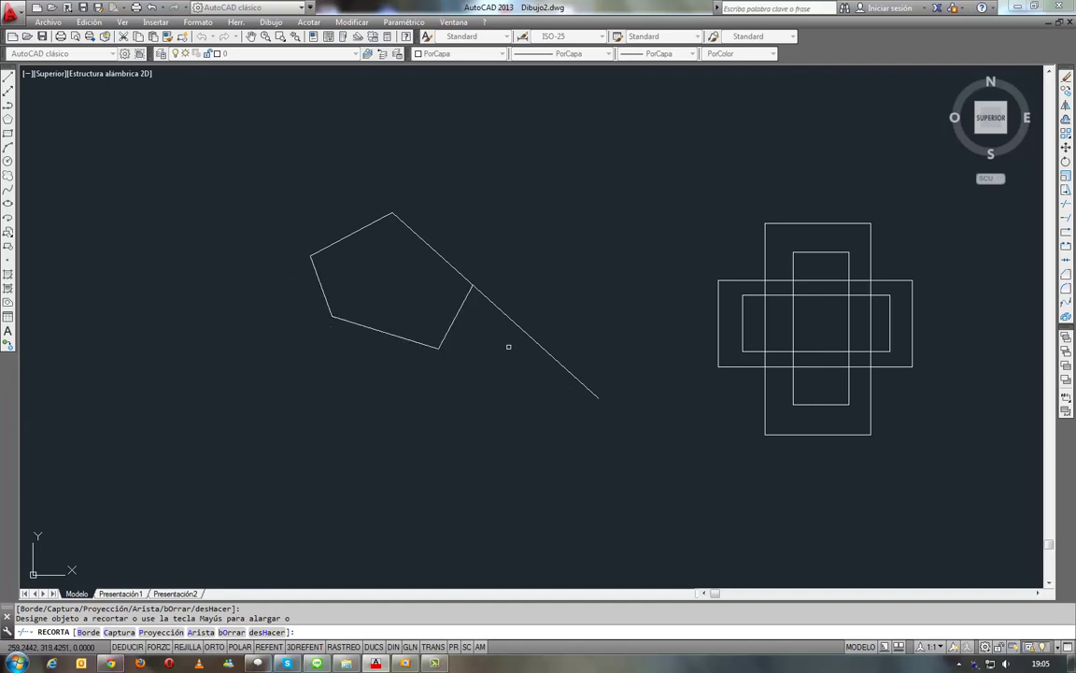
left_click(524, 325)
key("Return")
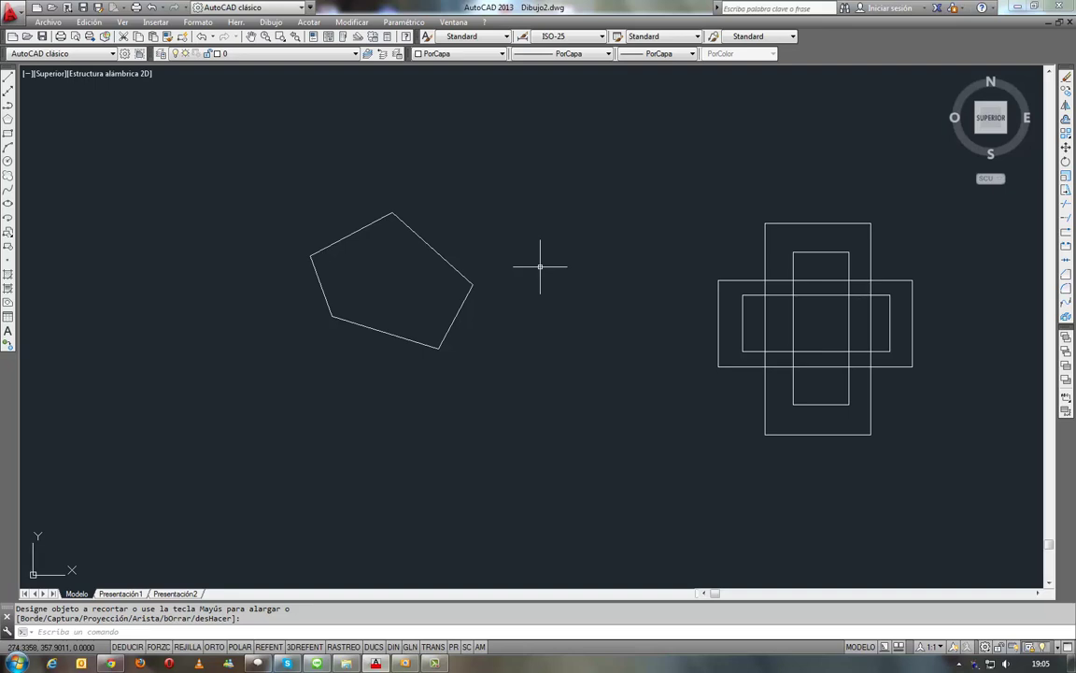
Check the crossed rectangles on the exercise sheet, and trim the two outer rectangles' overlap at the upper-left corner, using all objects as cutting edges
middle_click_drag(756, 253, 537, 247)
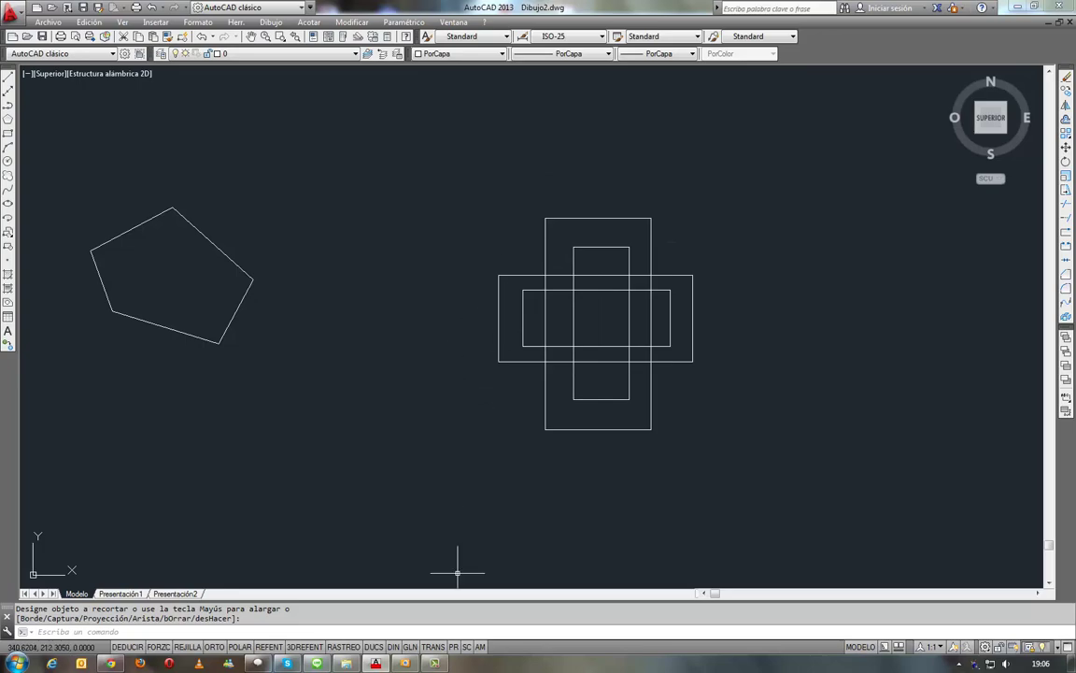
key("alt+Tab")
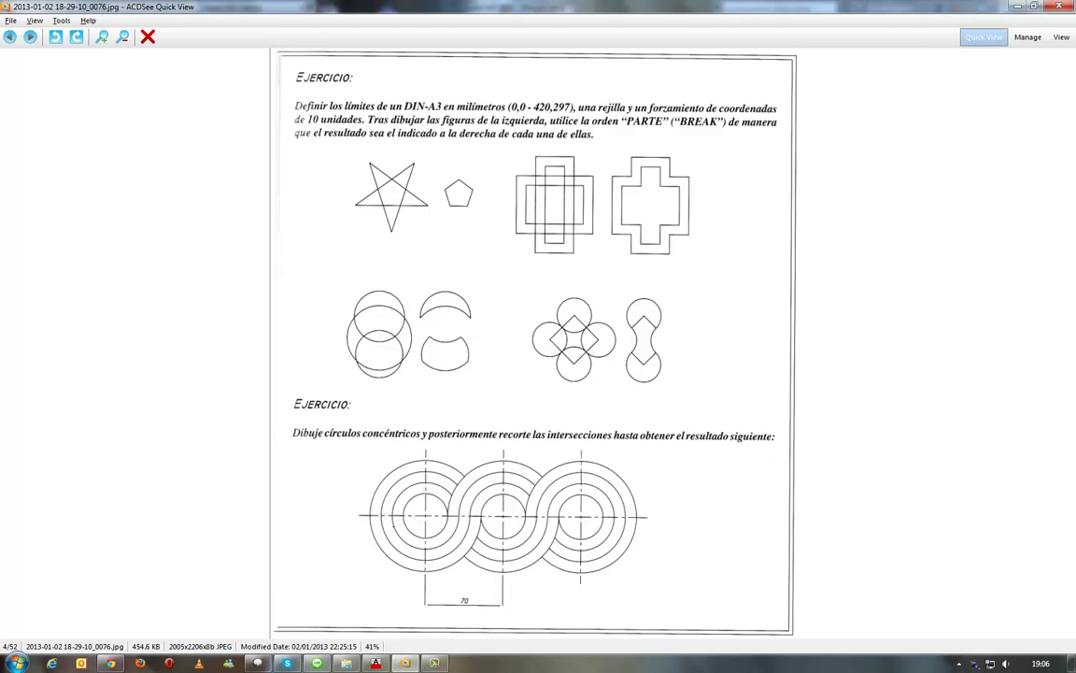
key("alt+Tab")
scroll(551, 305, "up", 2)
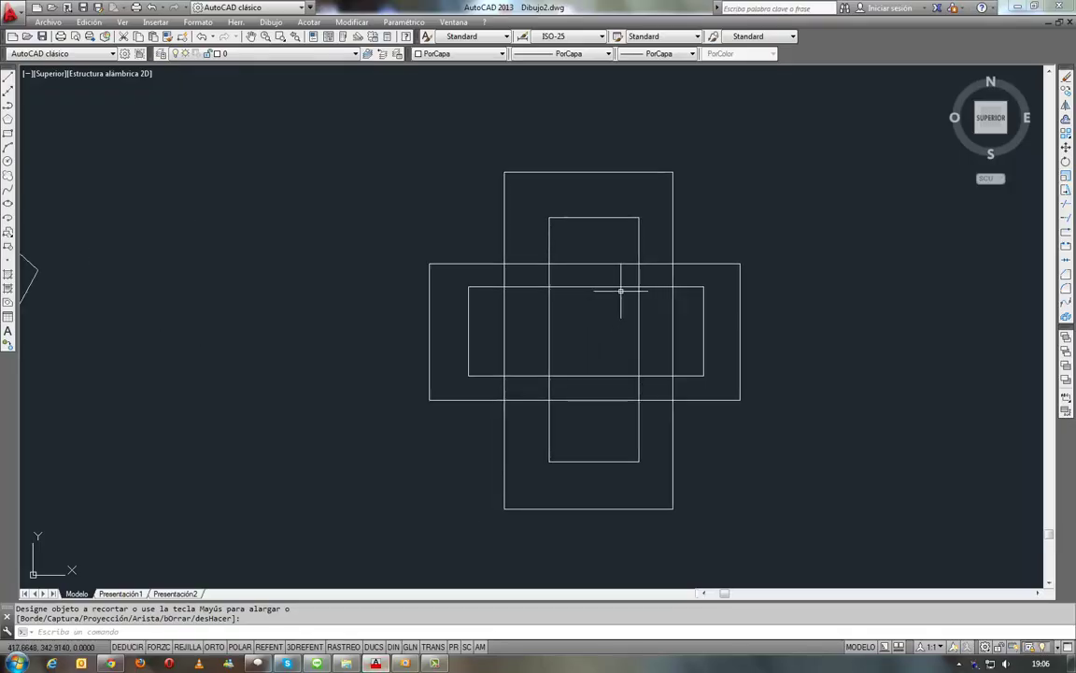
middle_click_drag(620, 290, 585, 293)
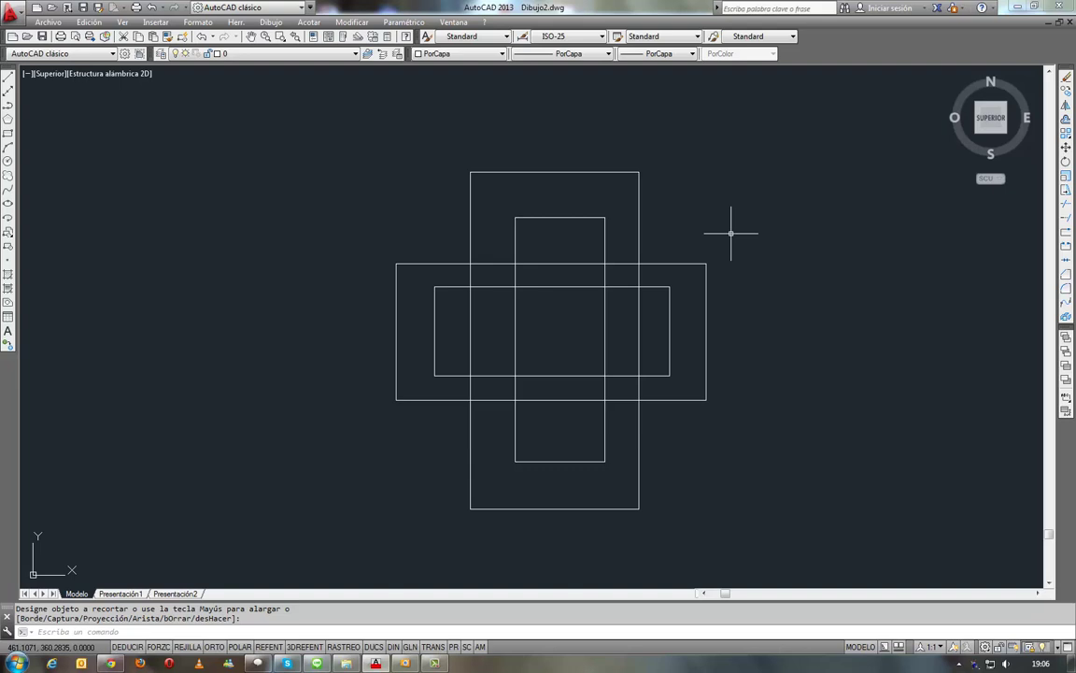
type("RR")
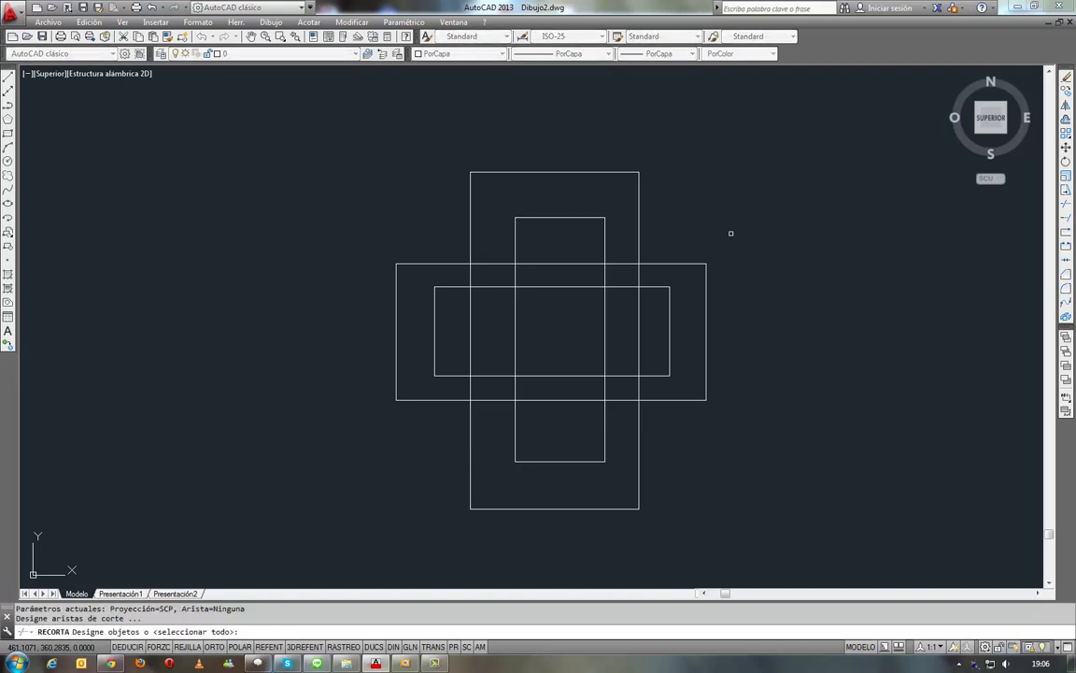
key("Return")
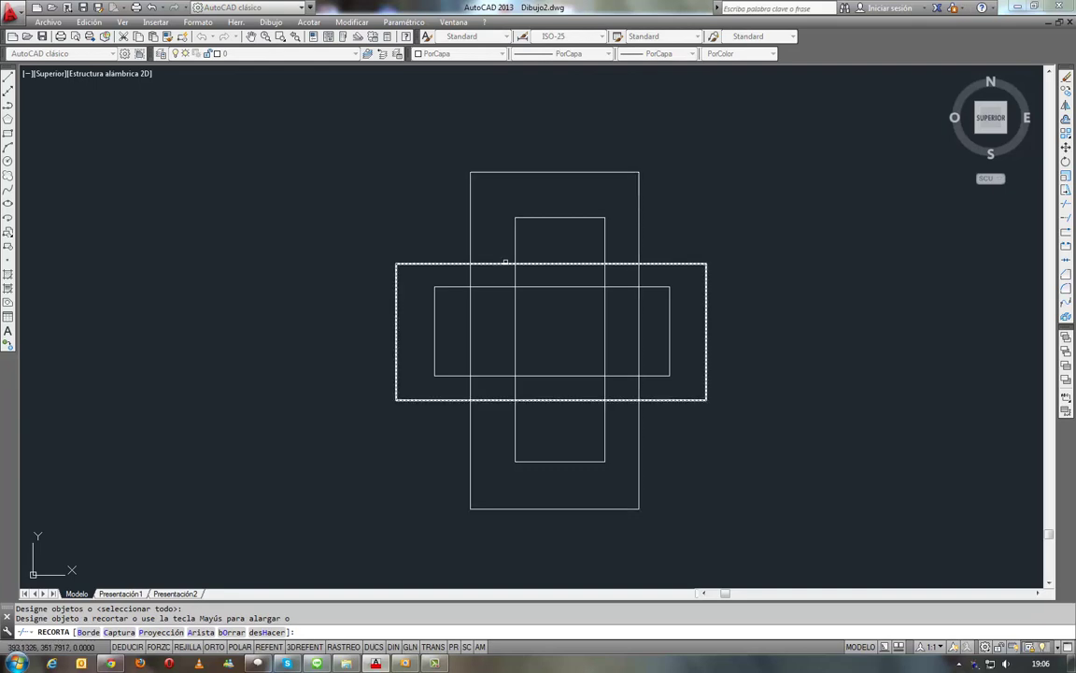
left_click(504, 262)
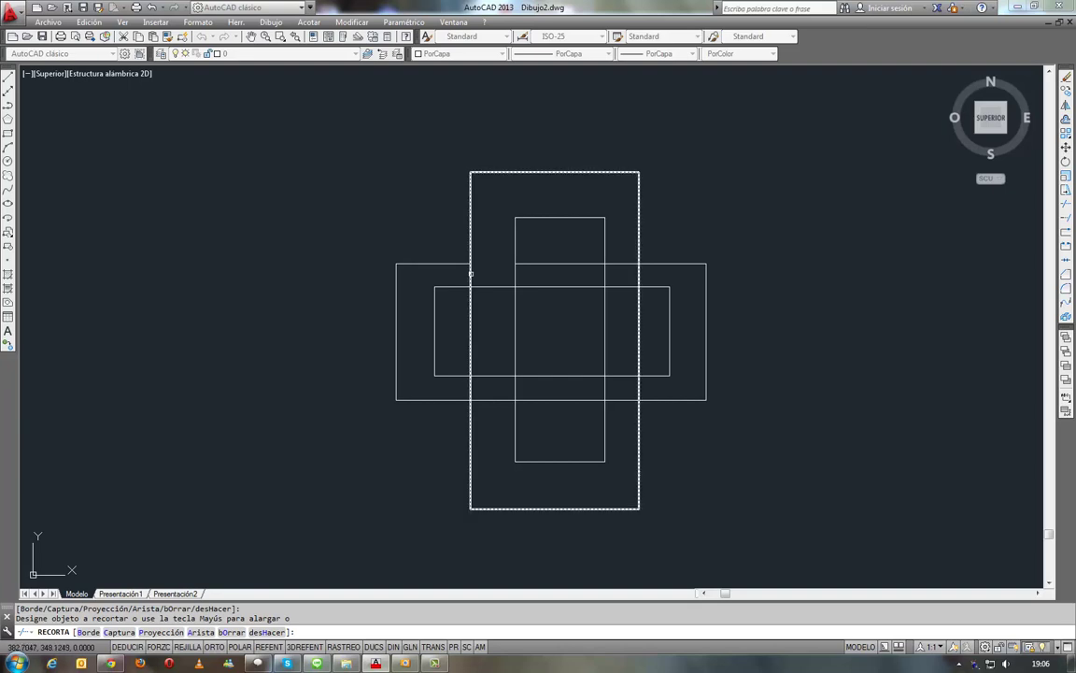
left_click(466, 275)
left_click(471, 276)
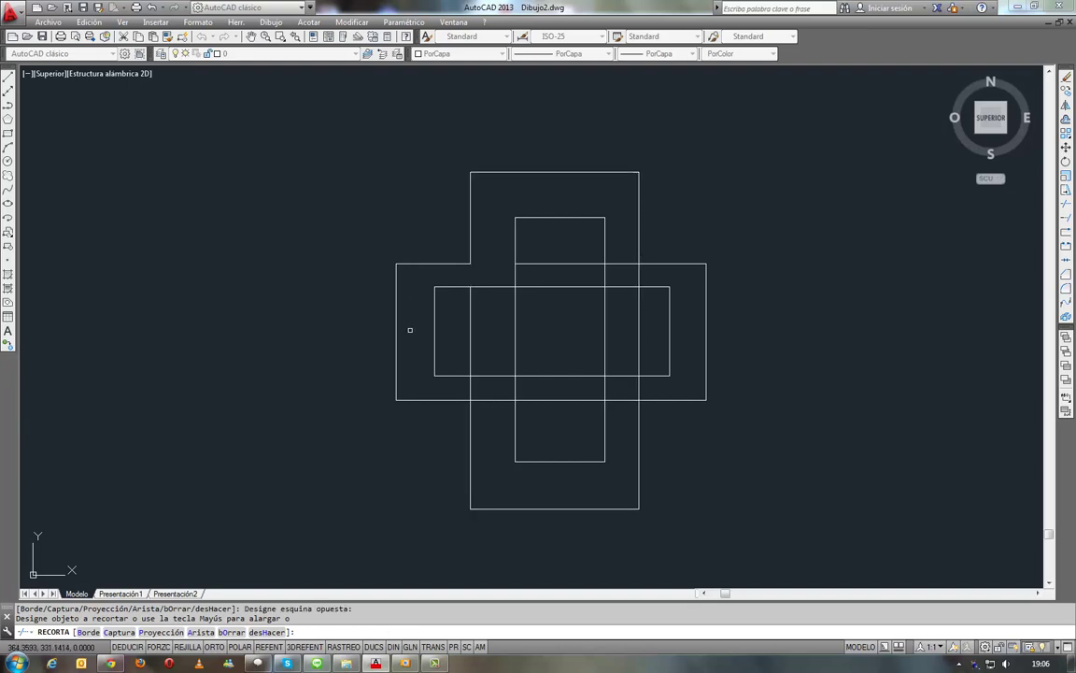
Trim the outer rectangles' overlapping segments at the lower-left, lower-right and upper-right corners to form the outer cross outline
left_click(470, 385)
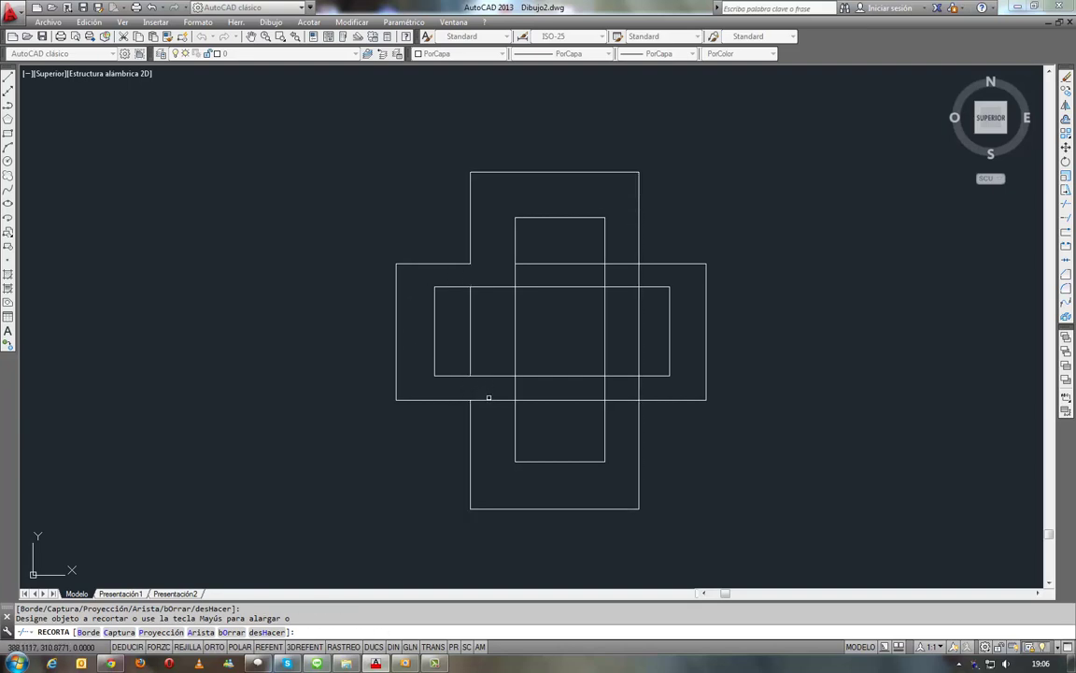
left_click(488, 399)
left_click(634, 392)
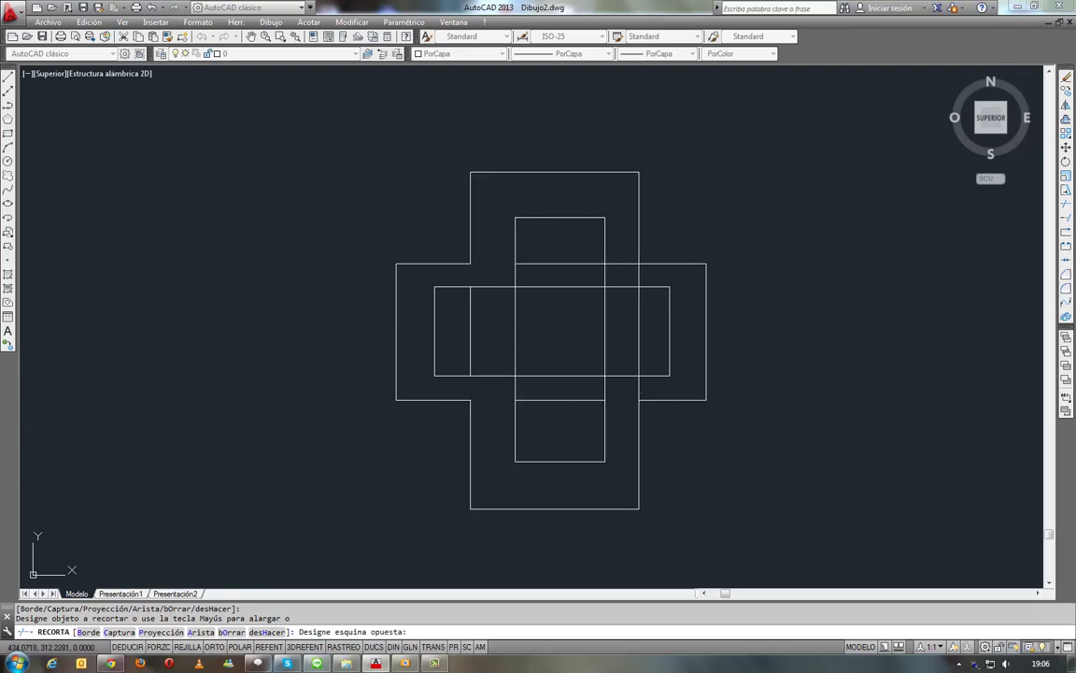
left_click(639, 275)
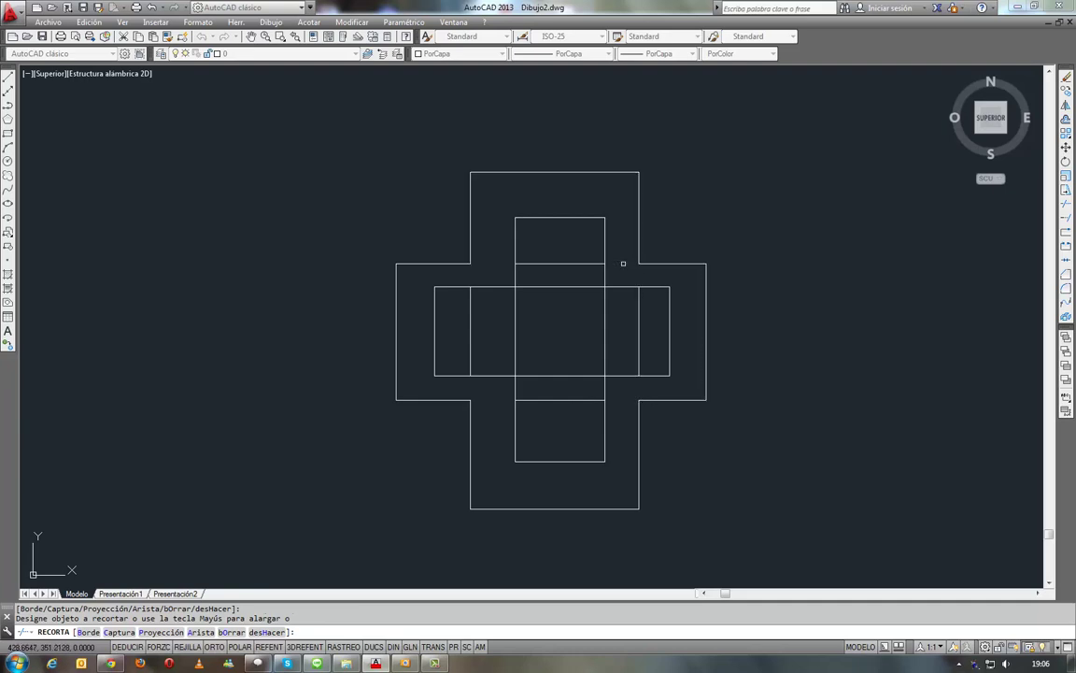
Trim the two inner rectangles' crossing segments around the centre so that they form the inner cross outline
left_click(470, 314)
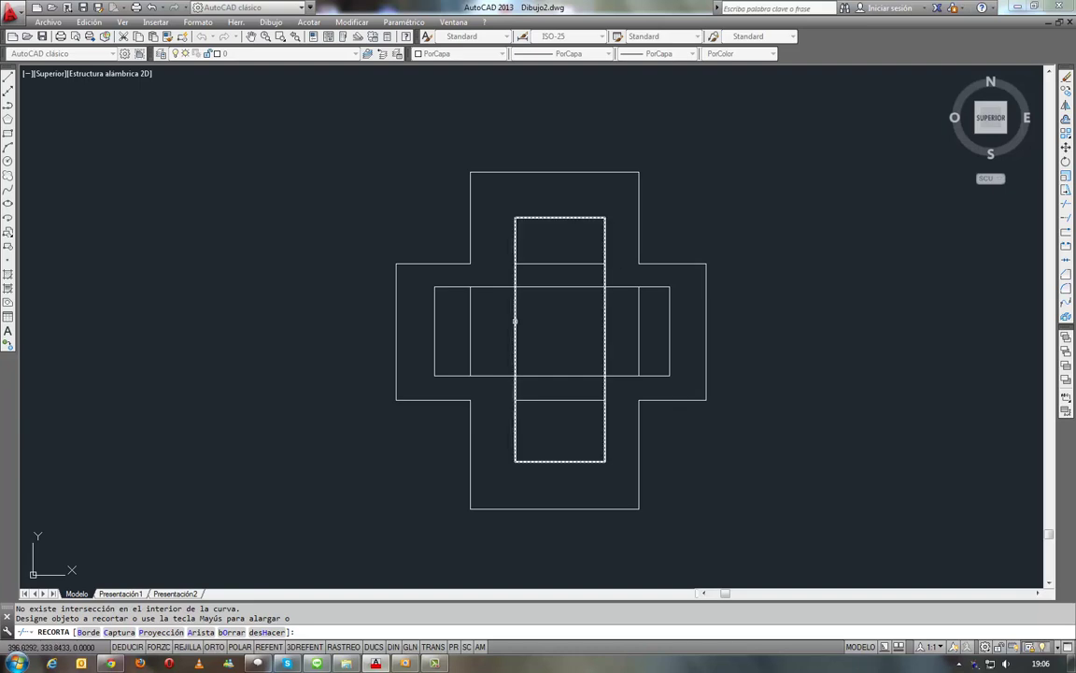
left_click(514, 321)
left_click(555, 288)
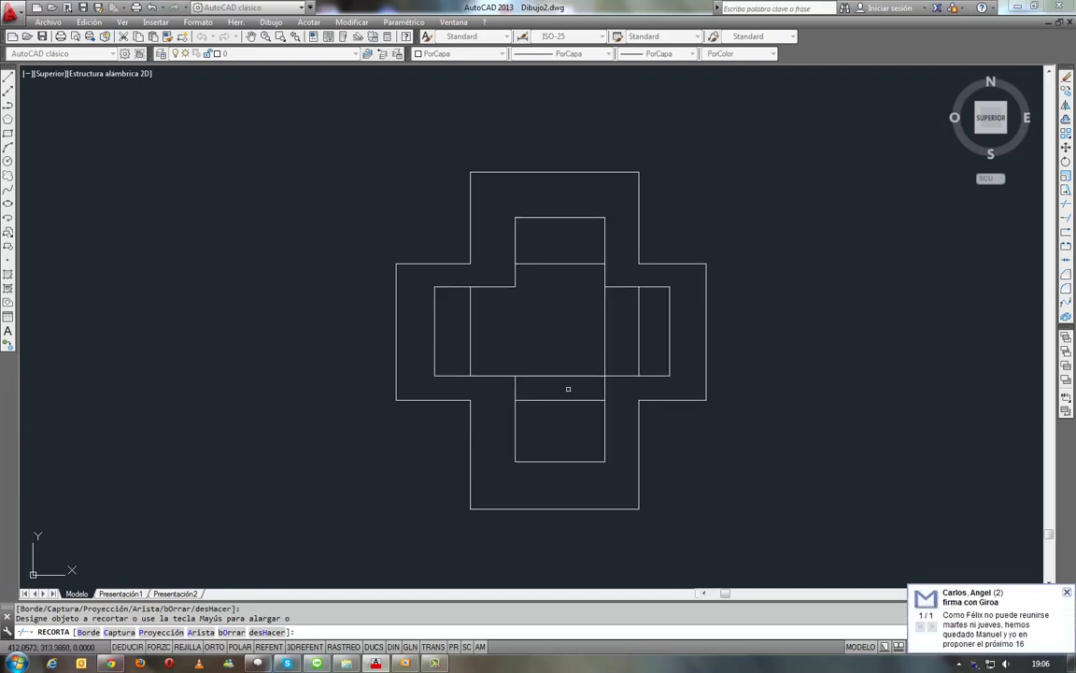
left_click(569, 400)
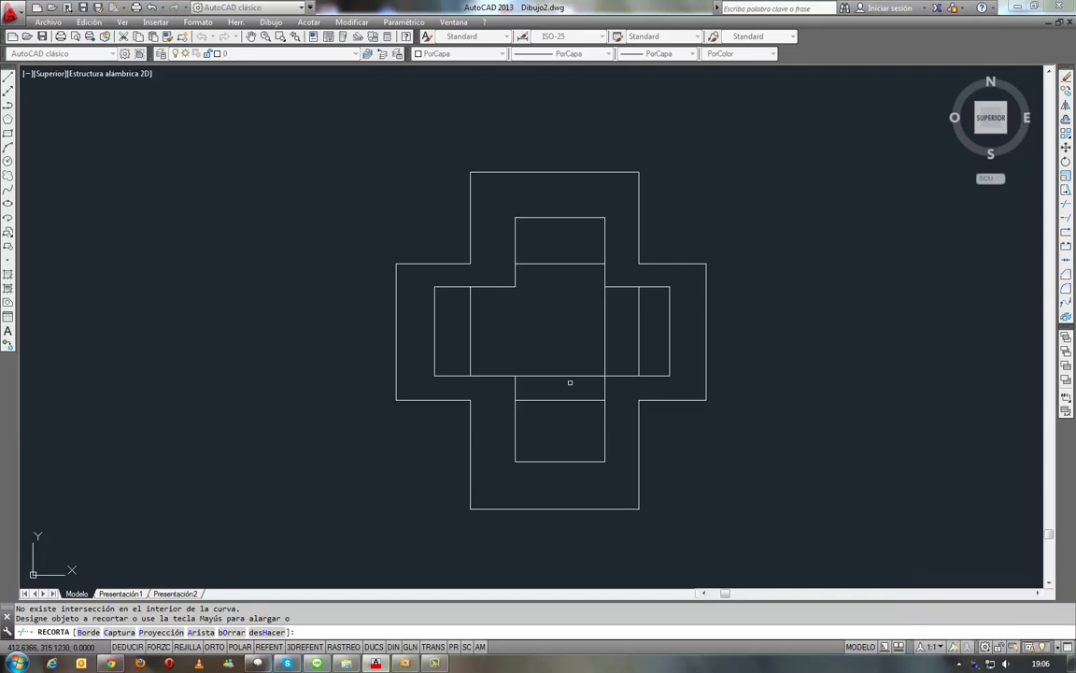
left_click(568, 376)
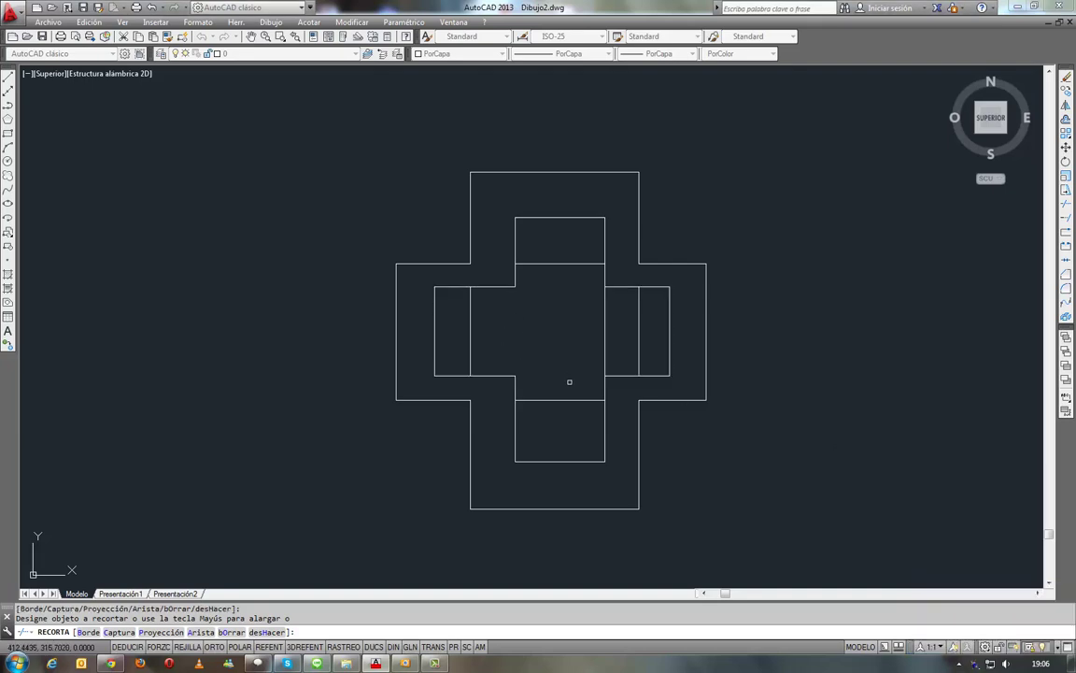
left_click(604, 347)
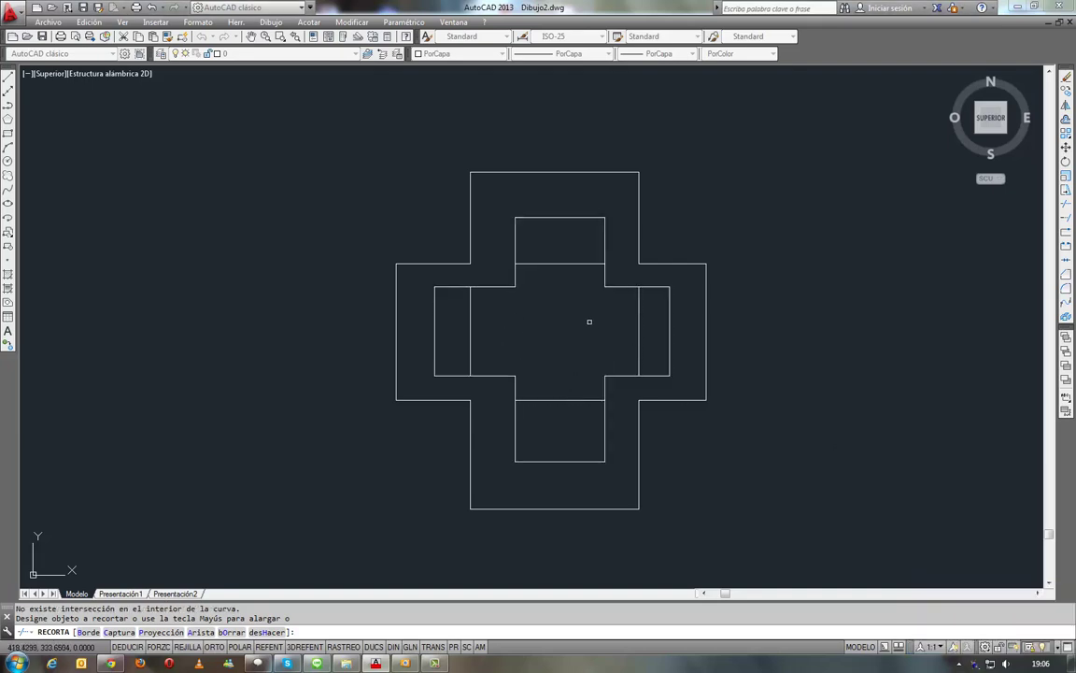
key("Return")
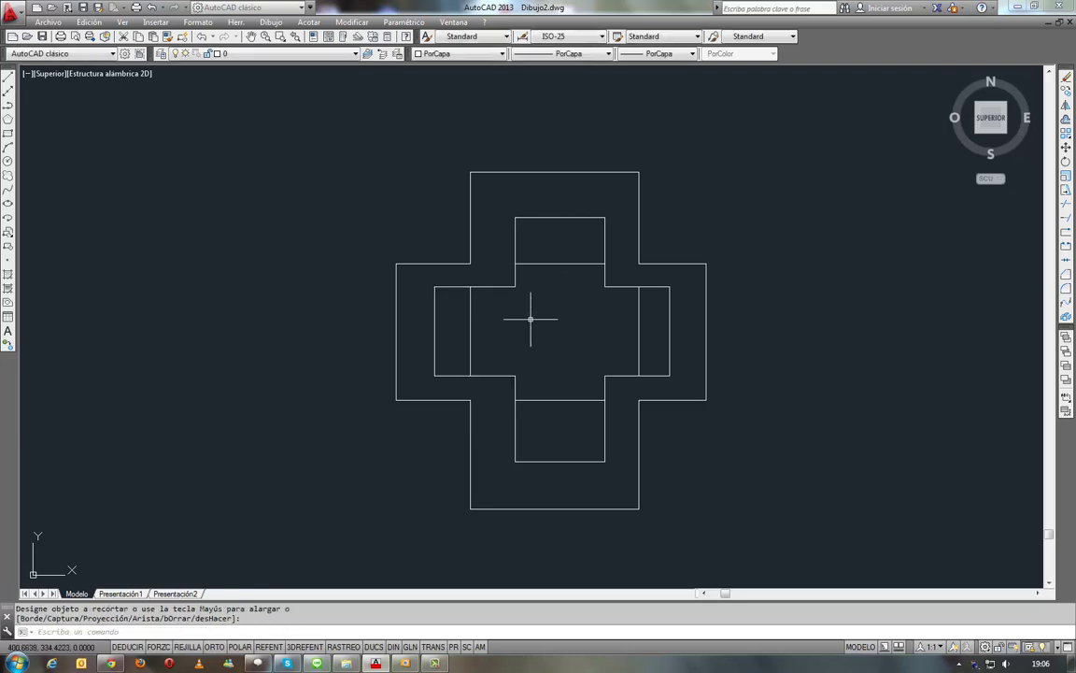
Delete the four leftover segments of the outer rectangles inside the inner cross's arms
left_click(562, 263)
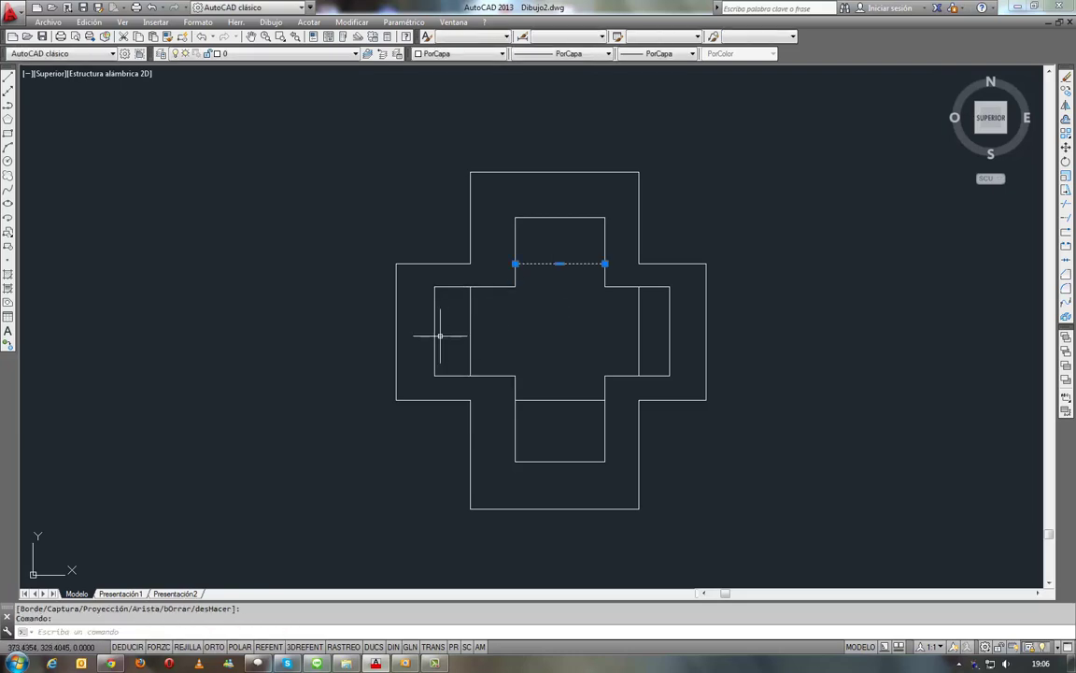
left_click(470, 336)
left_click(586, 403)
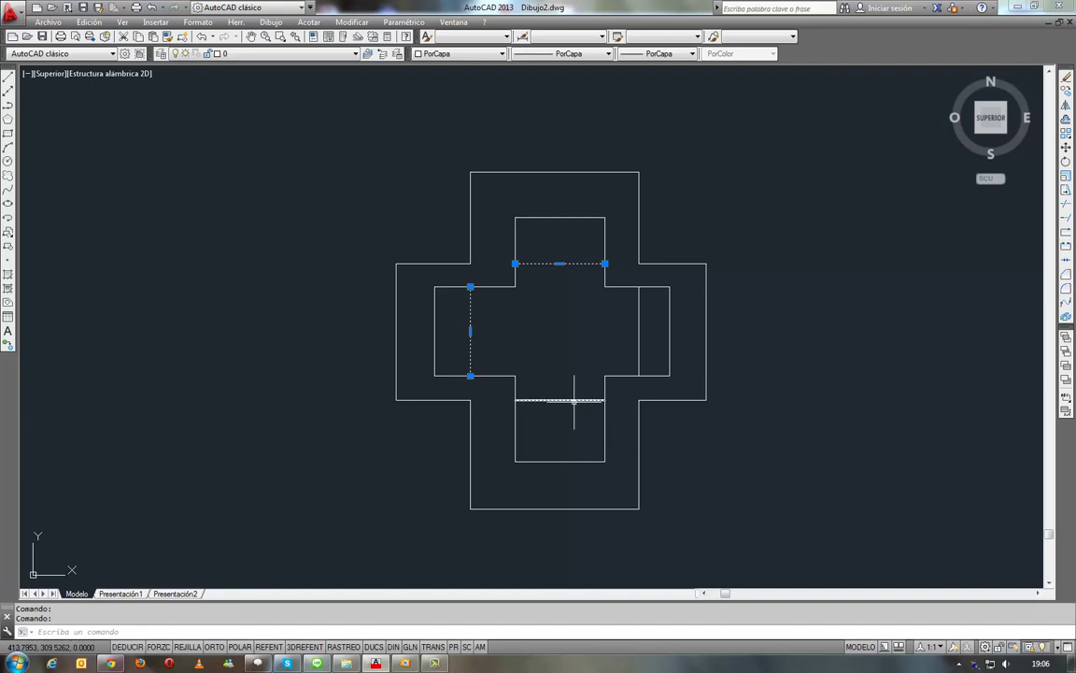
left_click(637, 353)
key("Delete")
Examine the three sets of concentric circles and their interlaced target shape on the exercise sheet
scroll(397, 409, "down", 2)
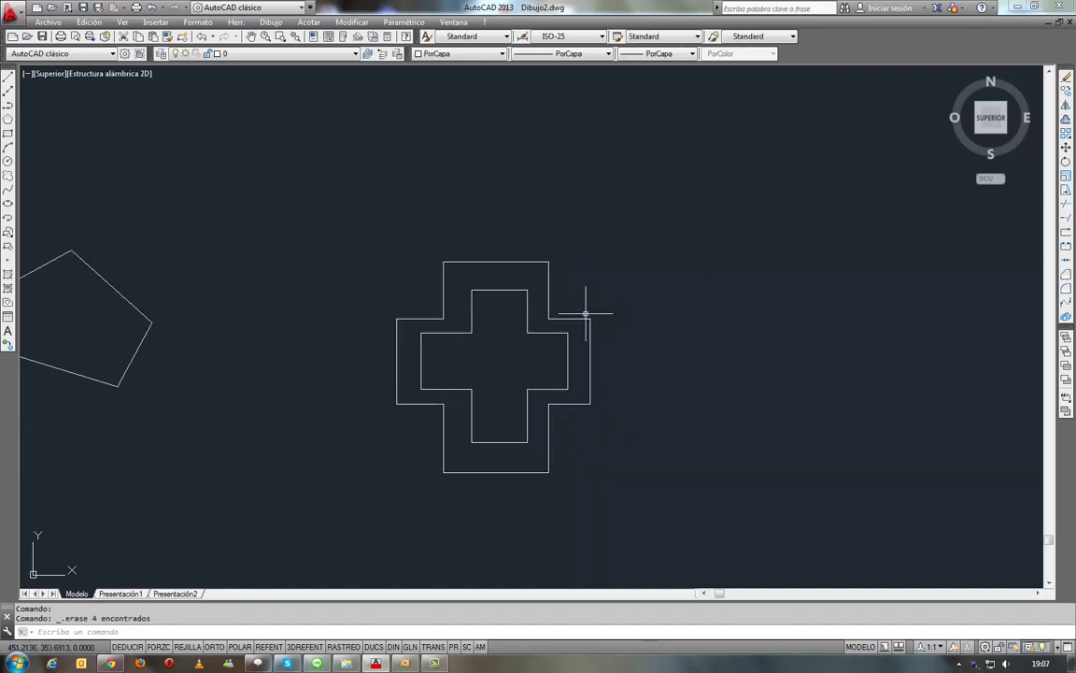
middle_click_drag(585, 313, 600, 313)
middle_click_drag(485, 392, 824, 162)
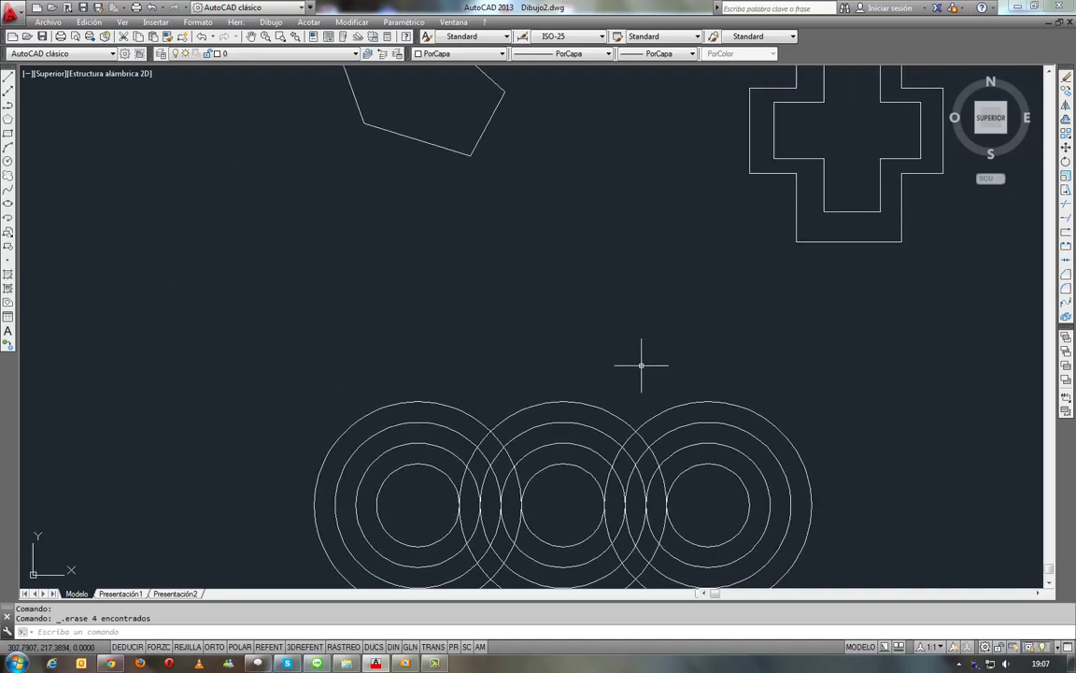
scroll(641, 365, "up", 2)
middle_click_drag(644, 359, 648, 345)
scroll(665, 168, "down", 2)
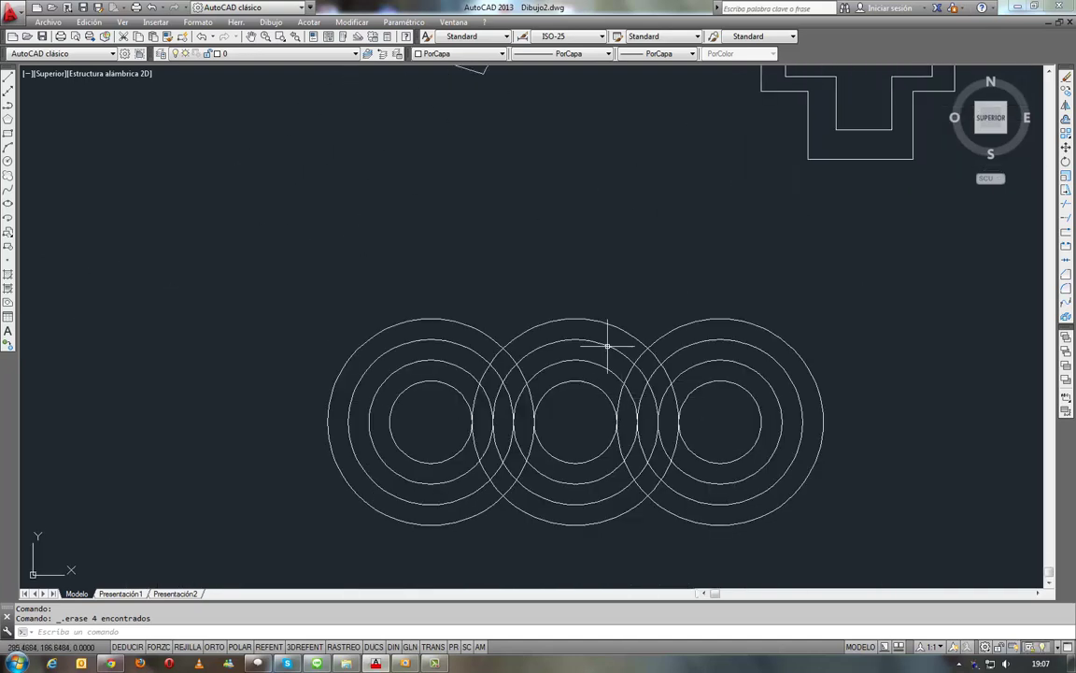
scroll(550, 329, "up", 3)
middle_click_drag(551, 329, 544, 317)
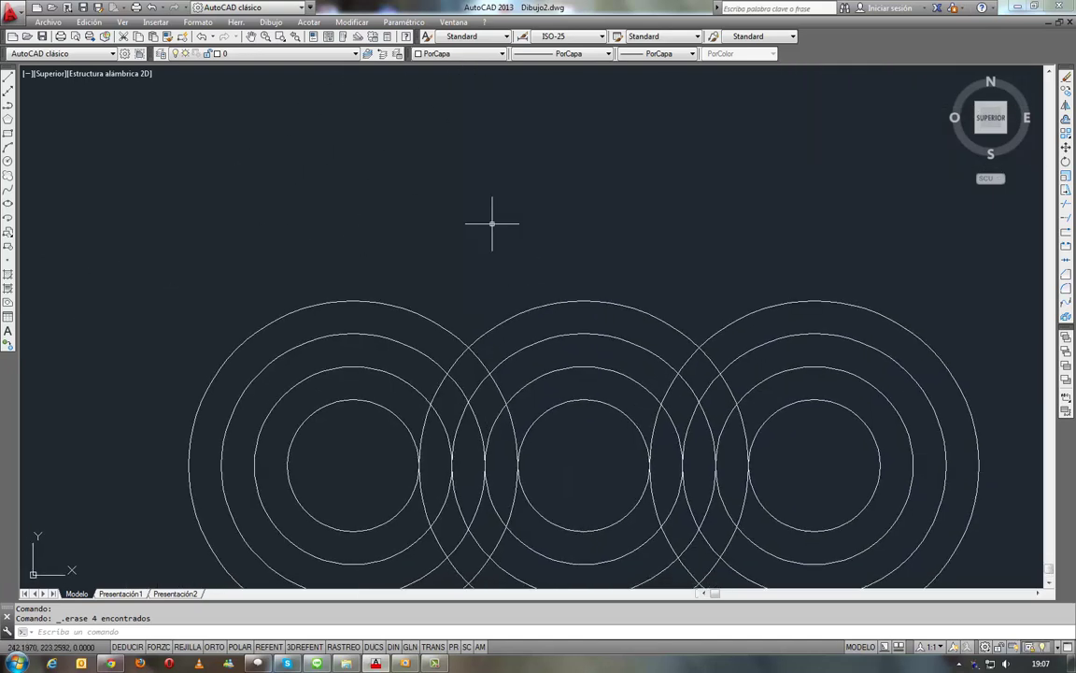
middle_click_drag(629, 182, 629, 182)
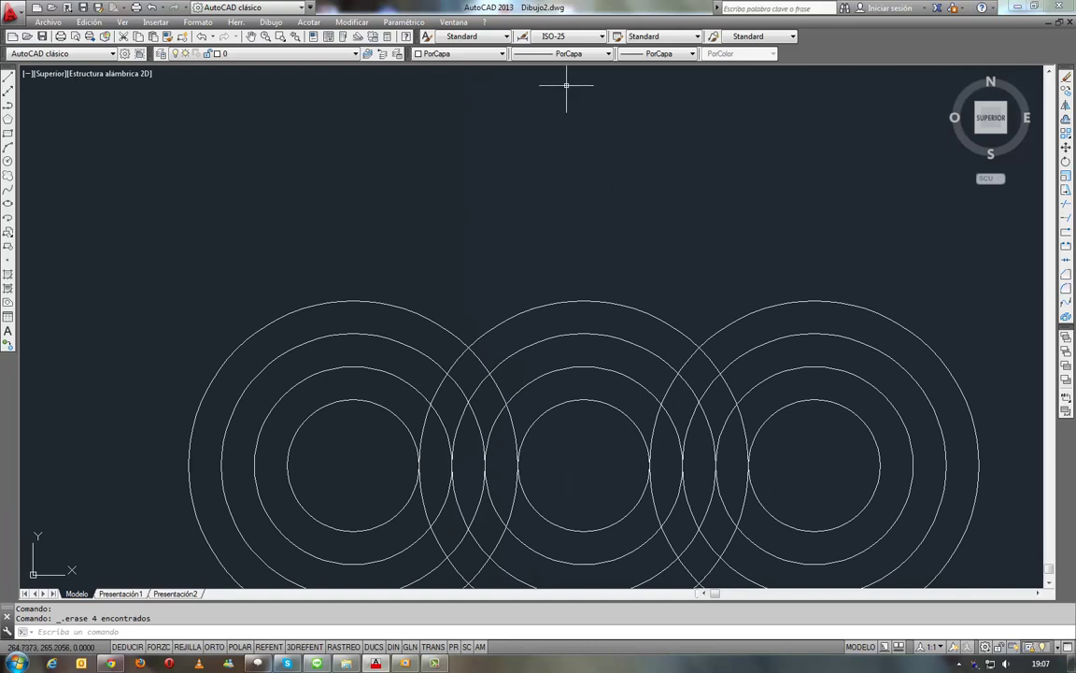
scroll(523, 89, "down", 2)
scroll(785, 229, "up", 2)
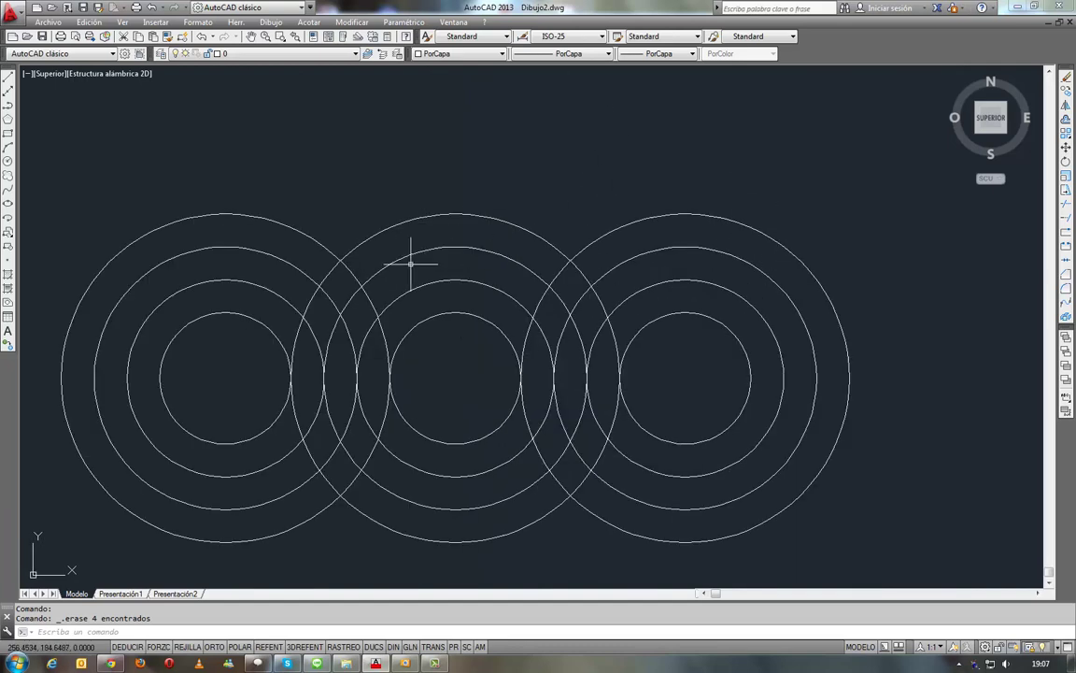
left_click(405, 663)
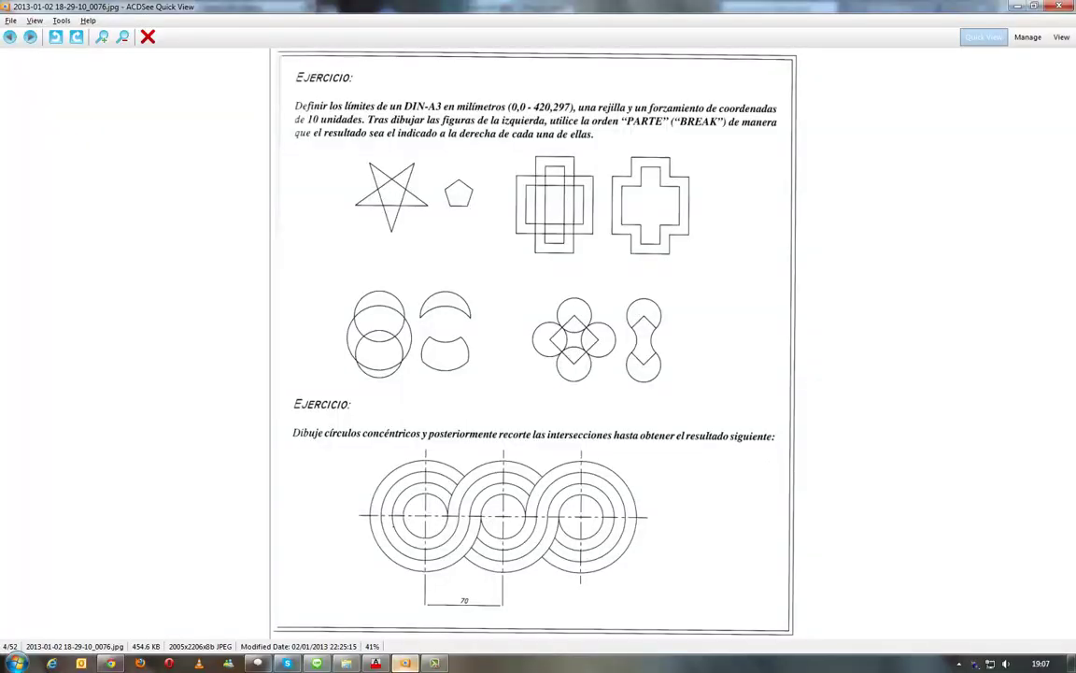
left_click(376, 663)
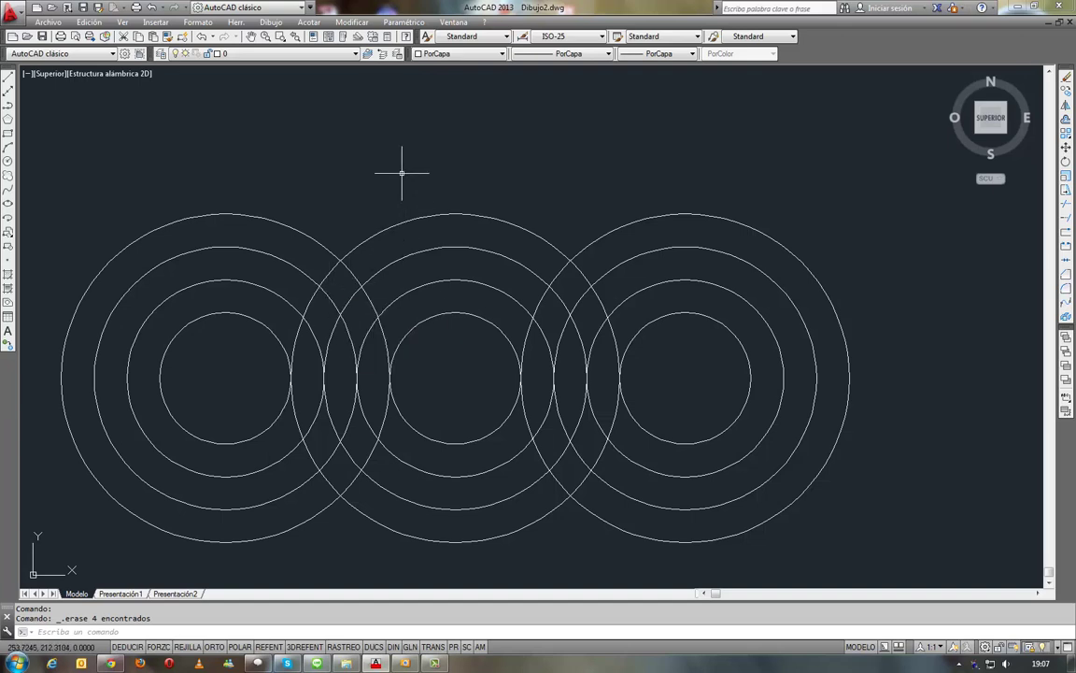
Trim the middle set's largest circle in the lower half between the left set's two smallest circles, using those two as cutting edges
type("rr")
key("Return")
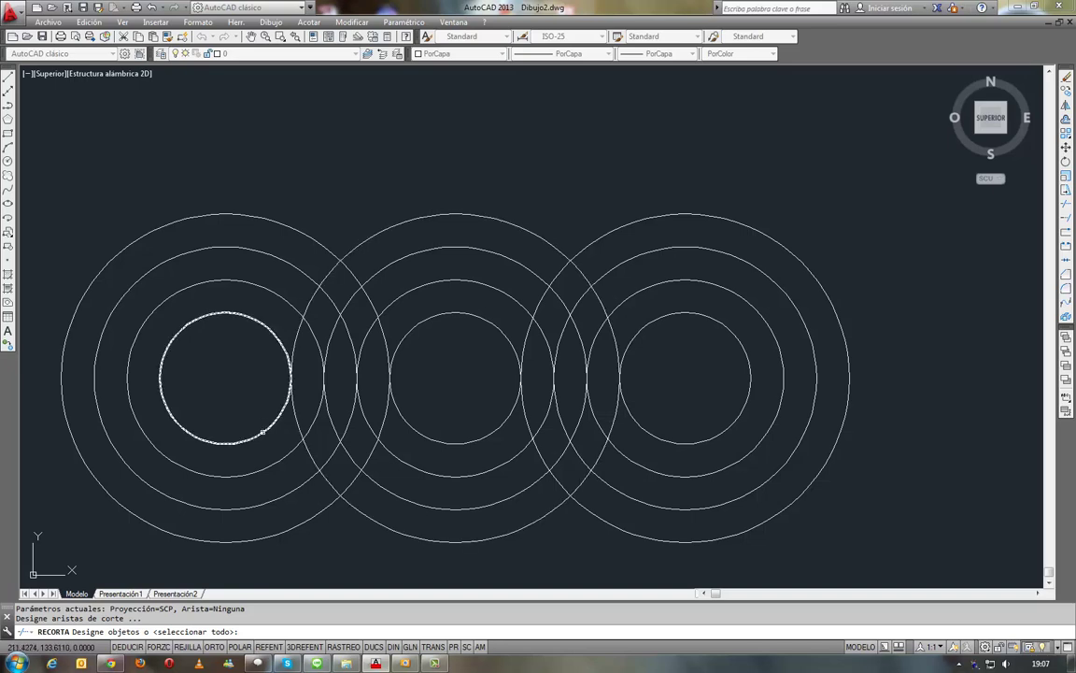
left_click(263, 430)
left_click(285, 456)
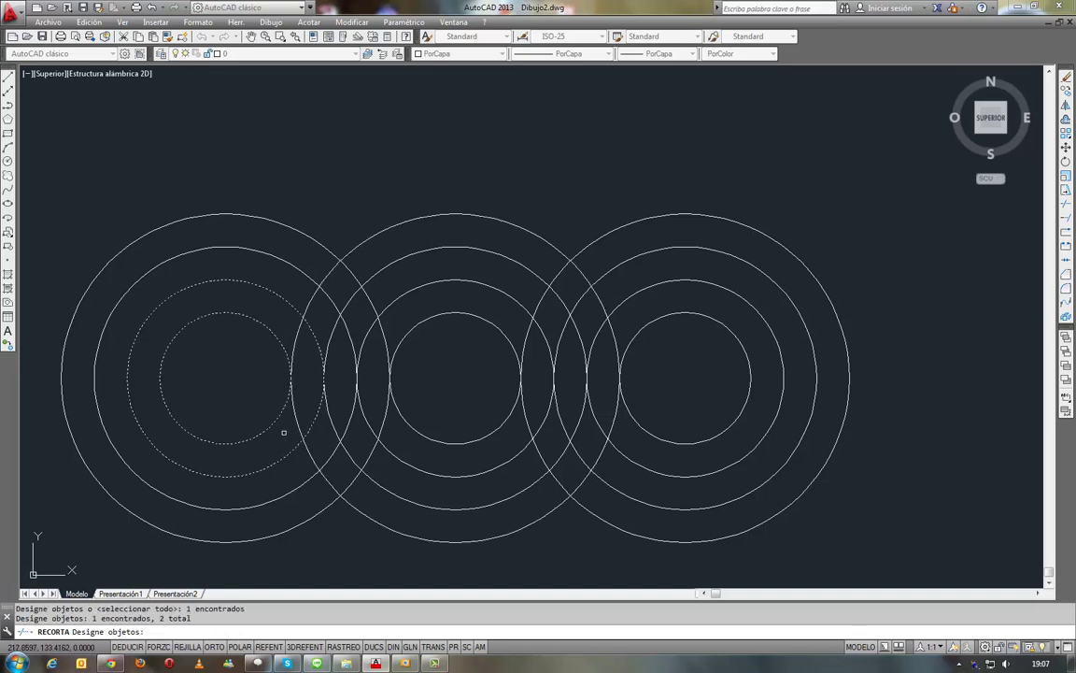
key("Return")
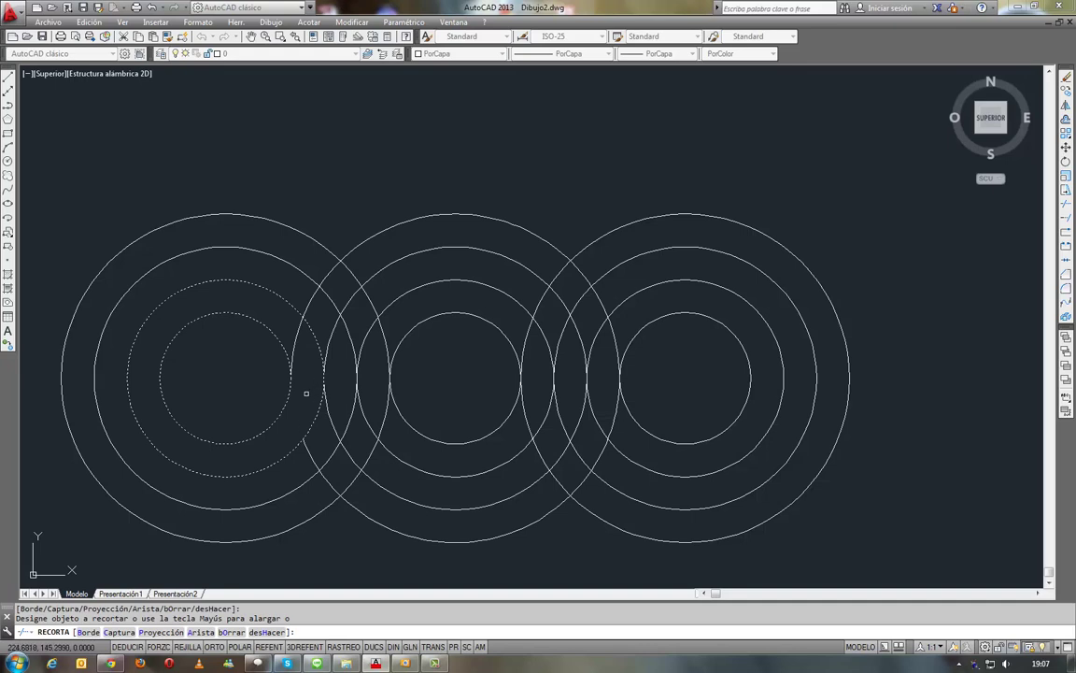
key("Return")
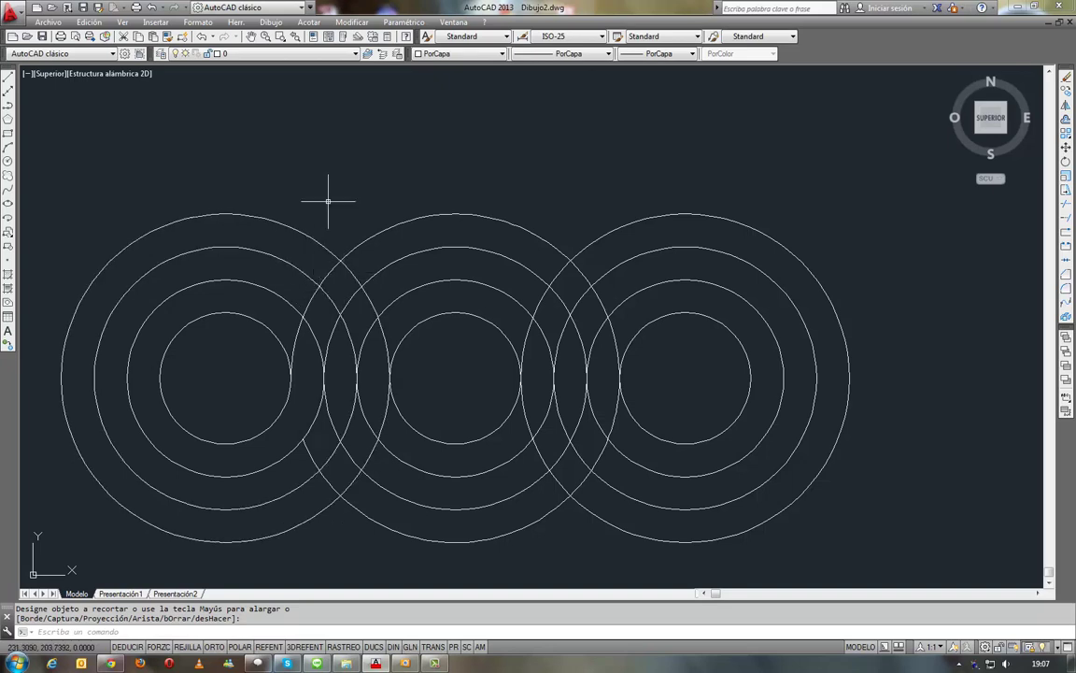
Trim the left set's three largest circles in the upper half between the middle set's two largest circles, using those two as cutting edges
key("Return")
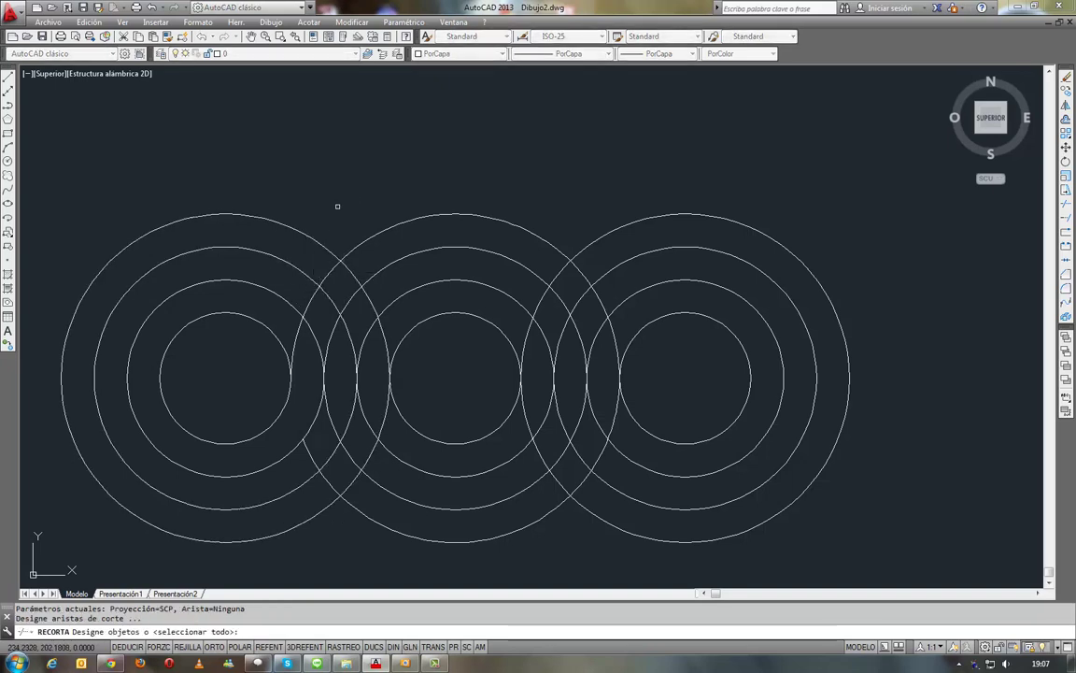
left_click(356, 248)
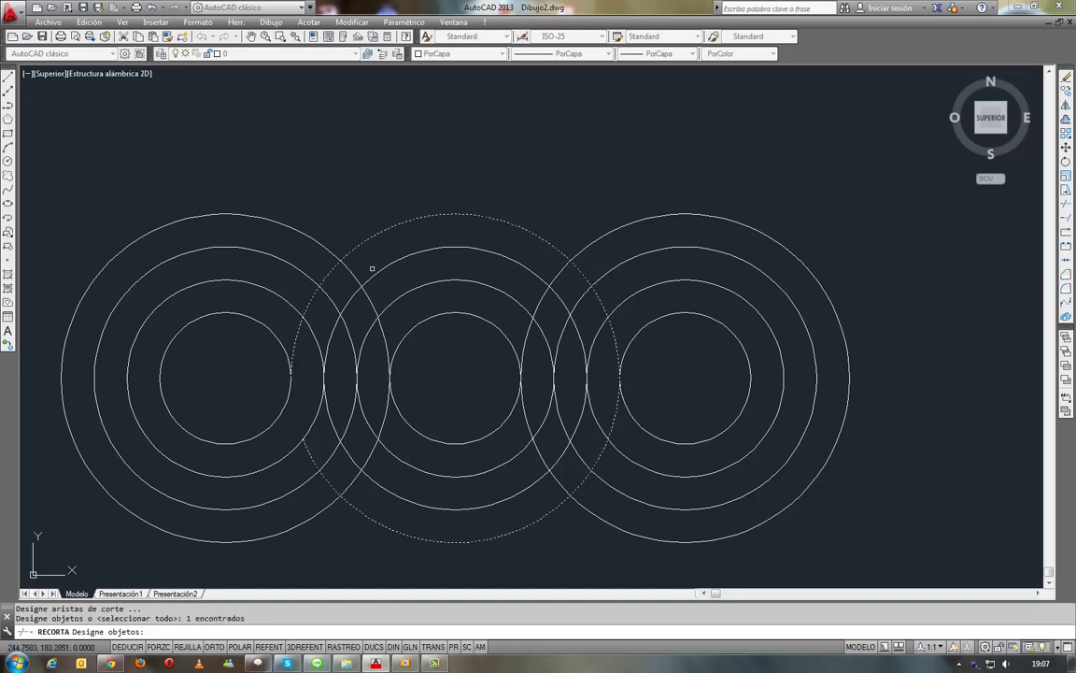
left_click(376, 266)
key("Return")
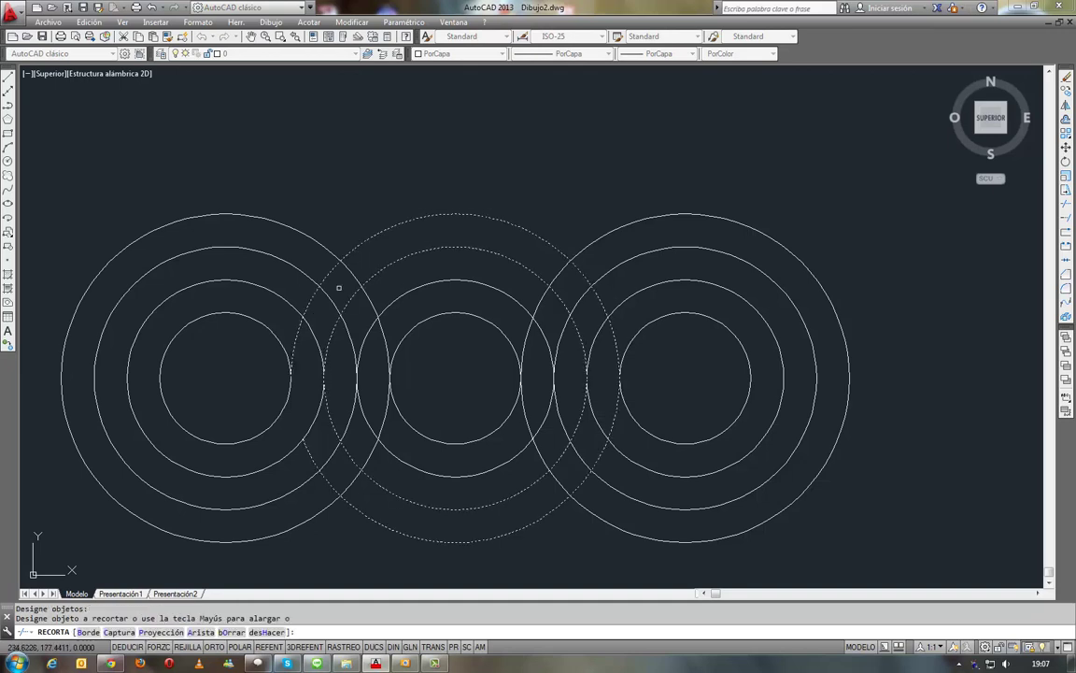
left_click(313, 330)
left_click(333, 303)
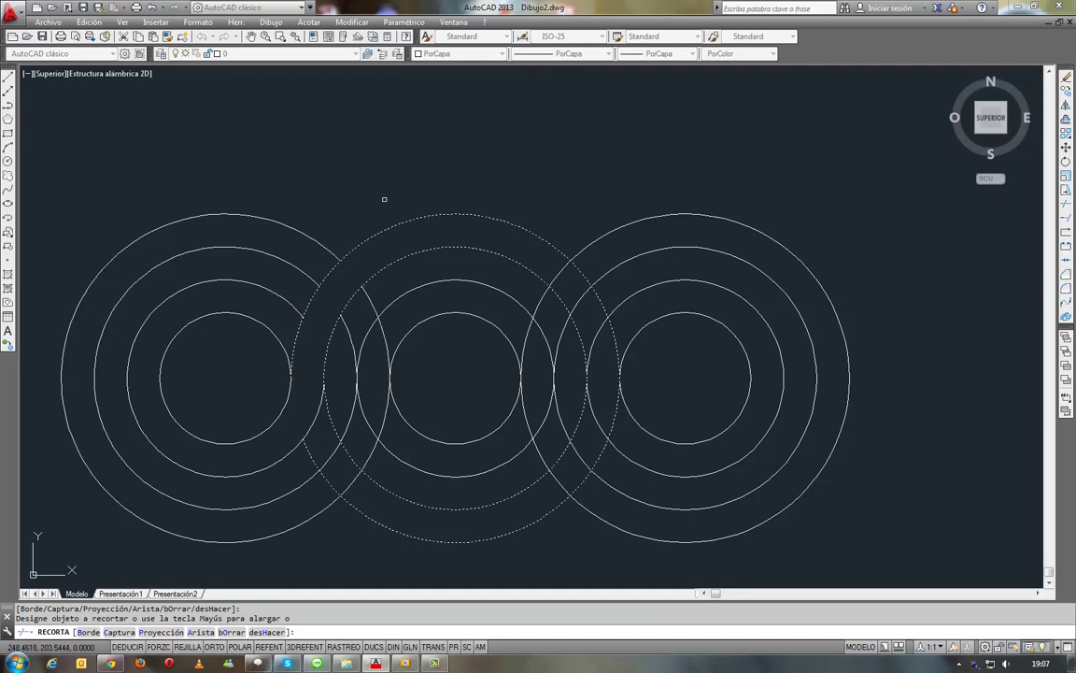
Trim the remaining crossing arcs between the left and middle sets into continuous S-shaped bands, using all objects as cutting edges
key("Return")
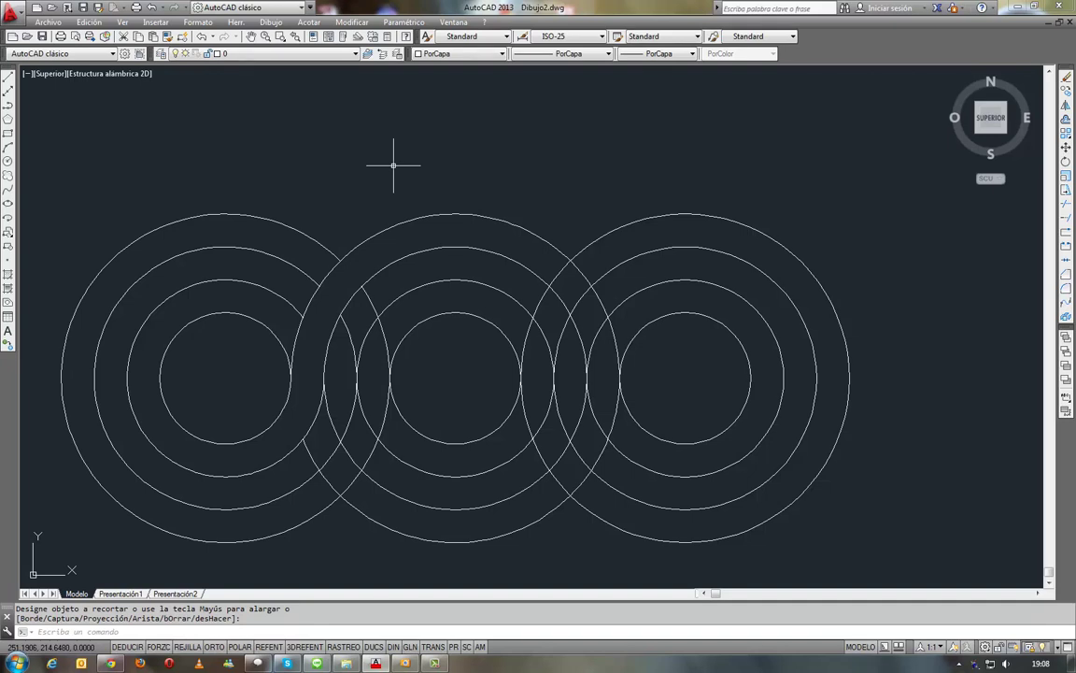
type("rr")
key("Return")
key("Return")
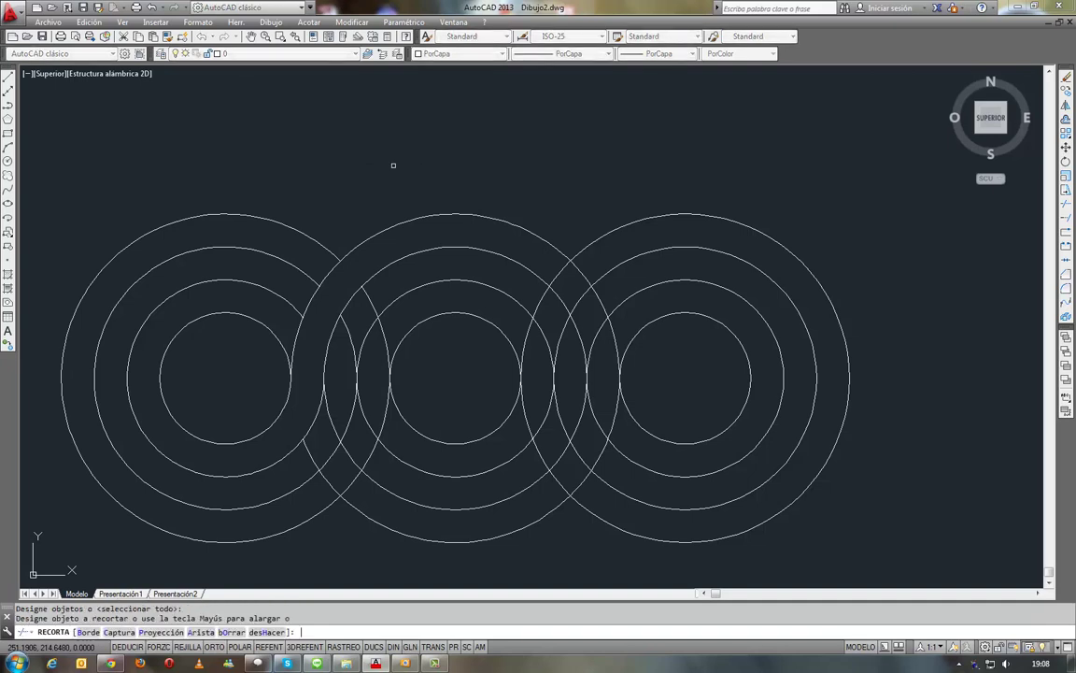
left_click(310, 452)
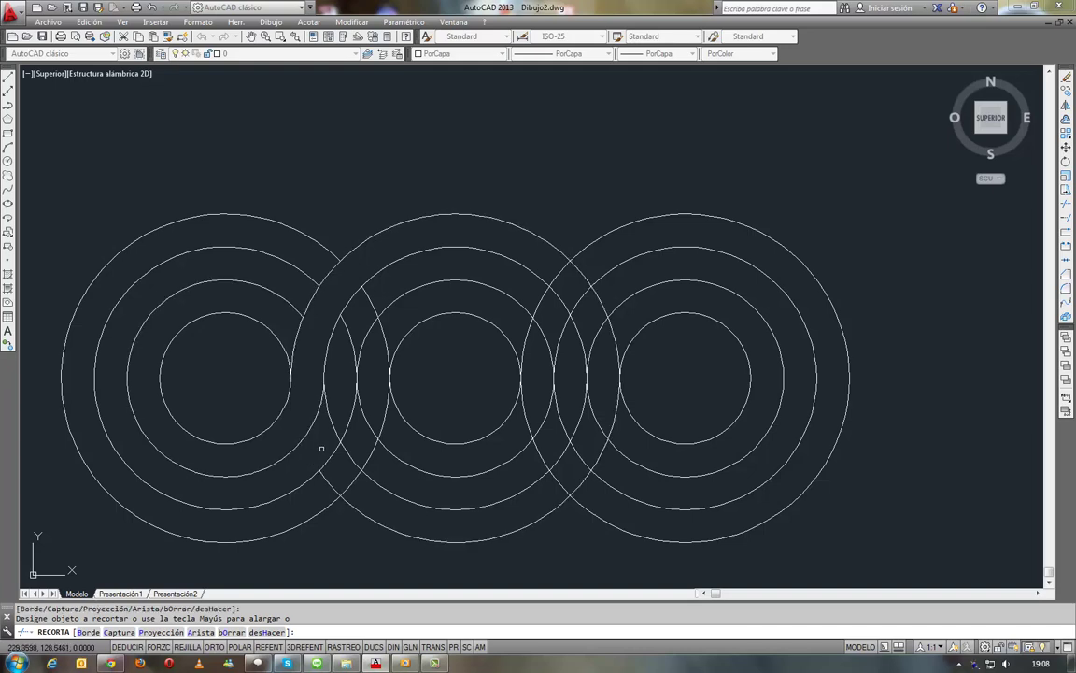
left_click(334, 423)
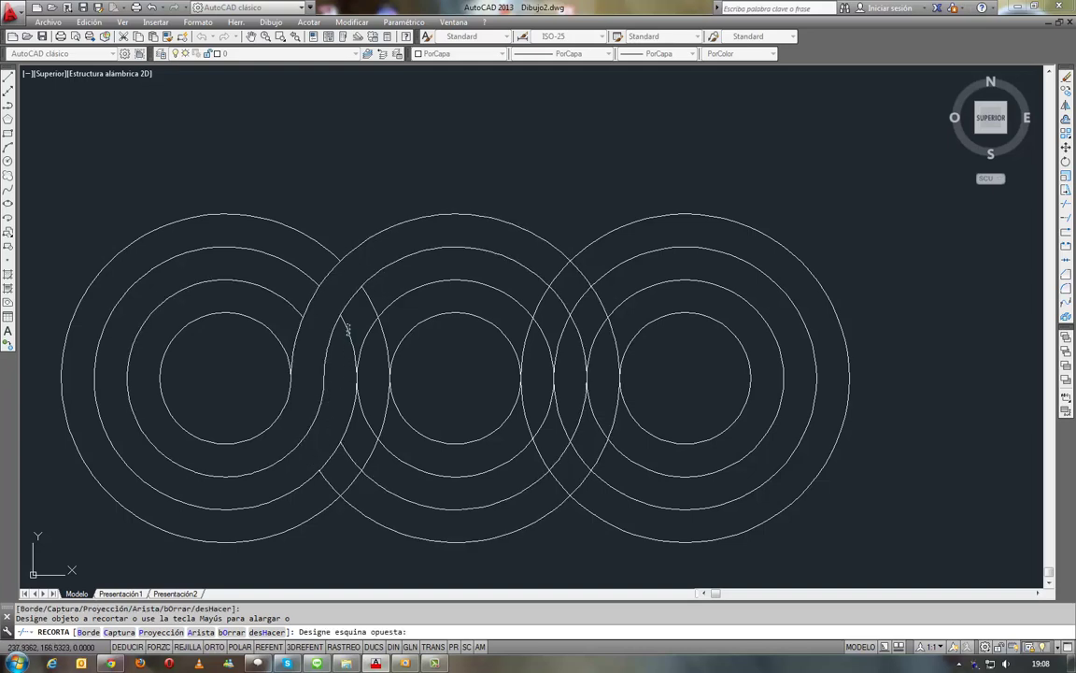
left_click(356, 310)
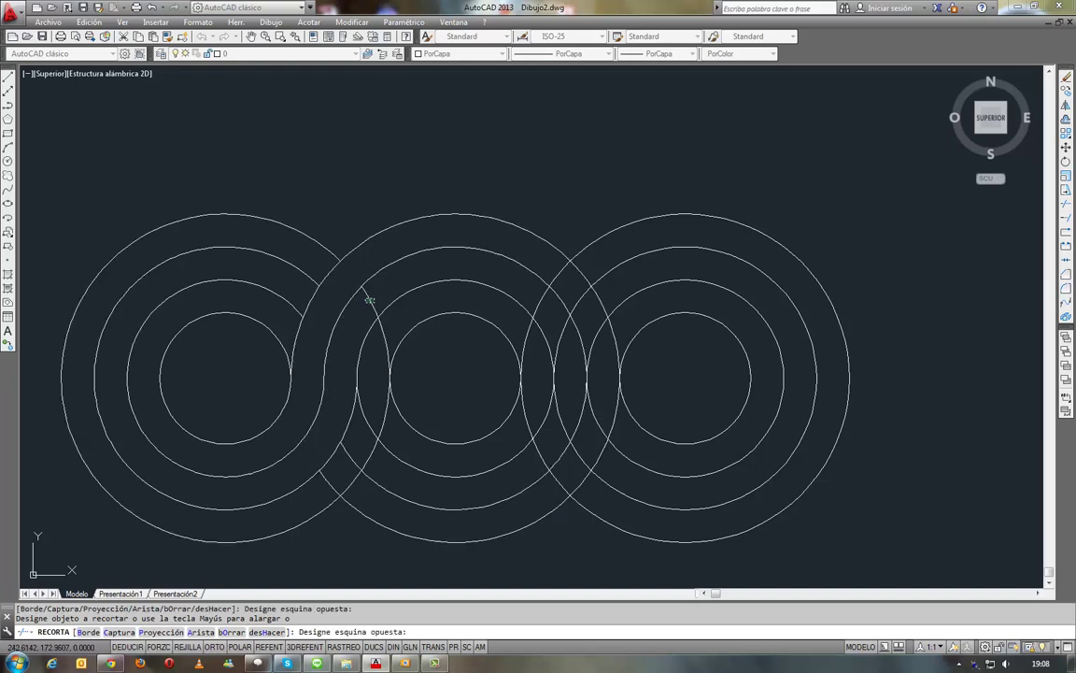
left_click(328, 481)
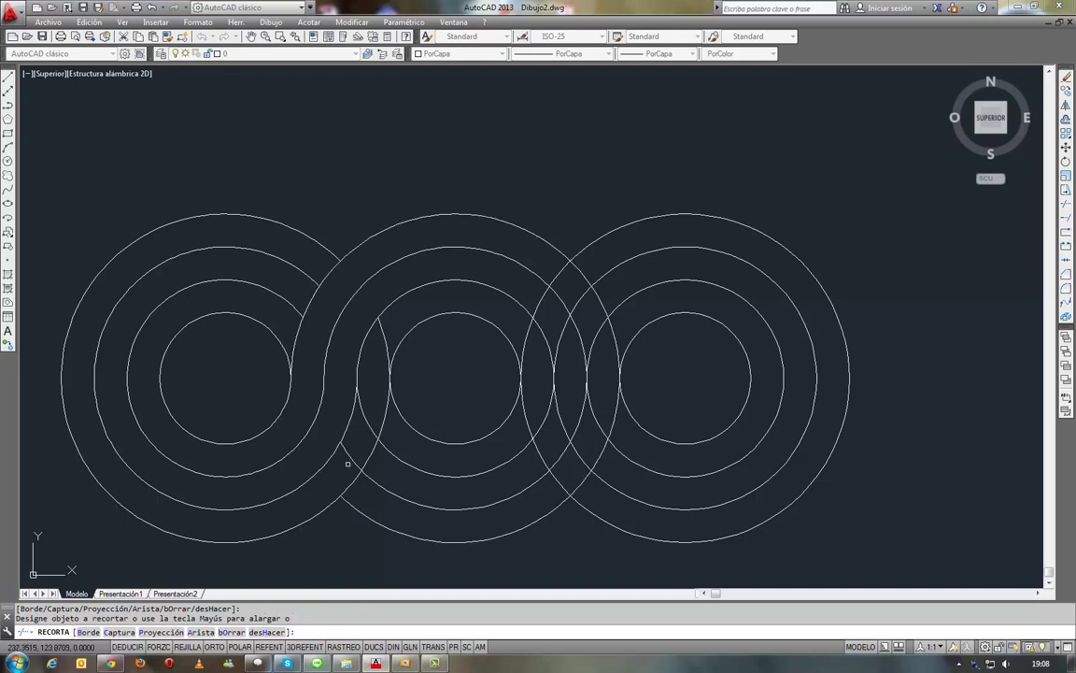
left_click(352, 457)
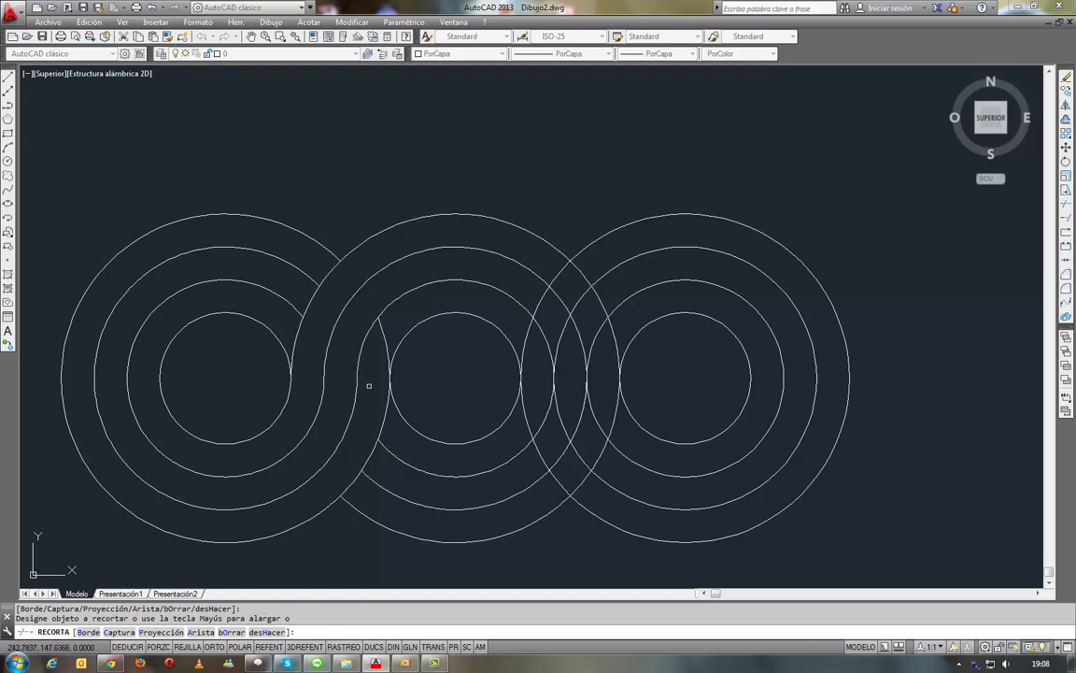
left_click(383, 344)
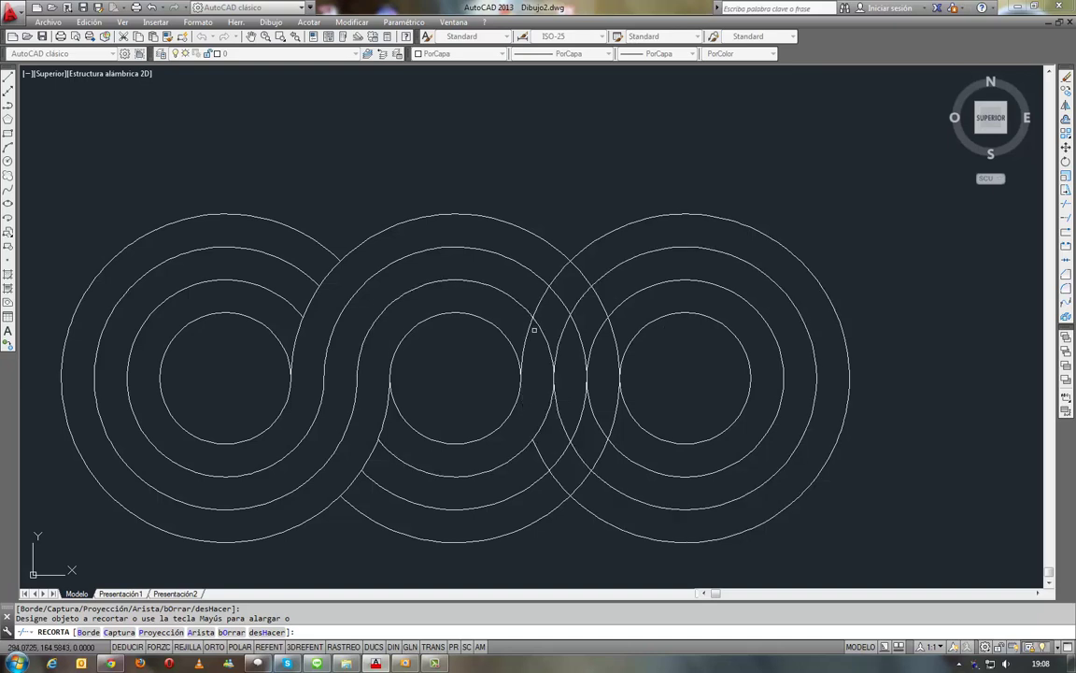
Trim the crossing arcs between the middle and right sets so the middle set's lower arcs run into the right set's upper arcs
left_click(560, 306)
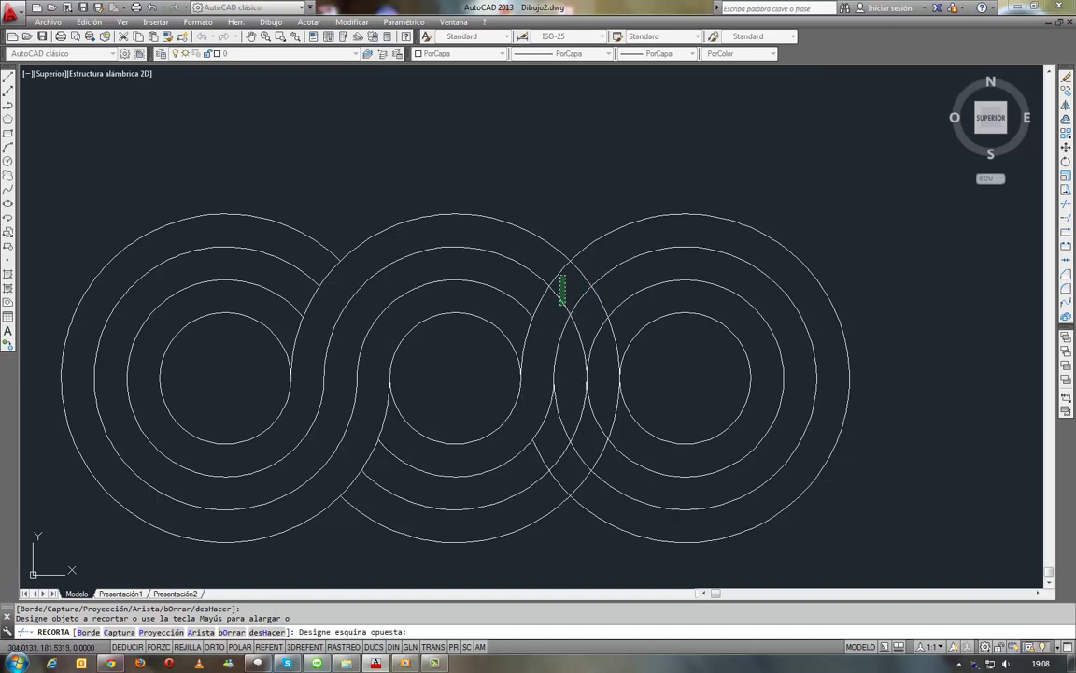
left_click(558, 293)
left_click(581, 272)
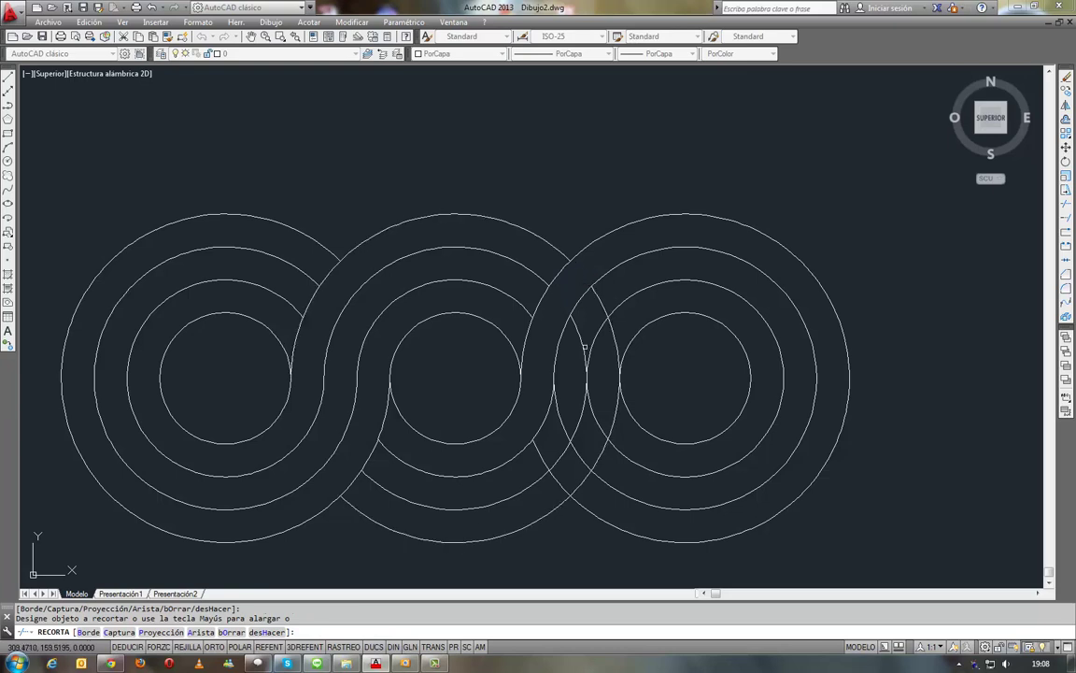
left_click(546, 445)
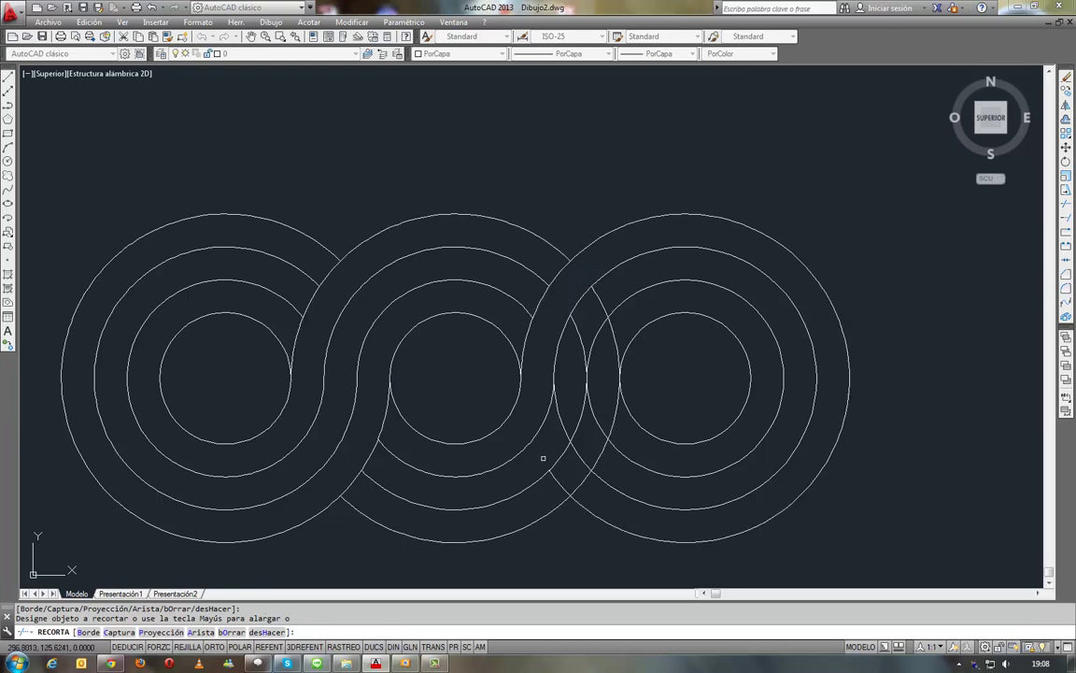
left_click(578, 330)
left_click(600, 300)
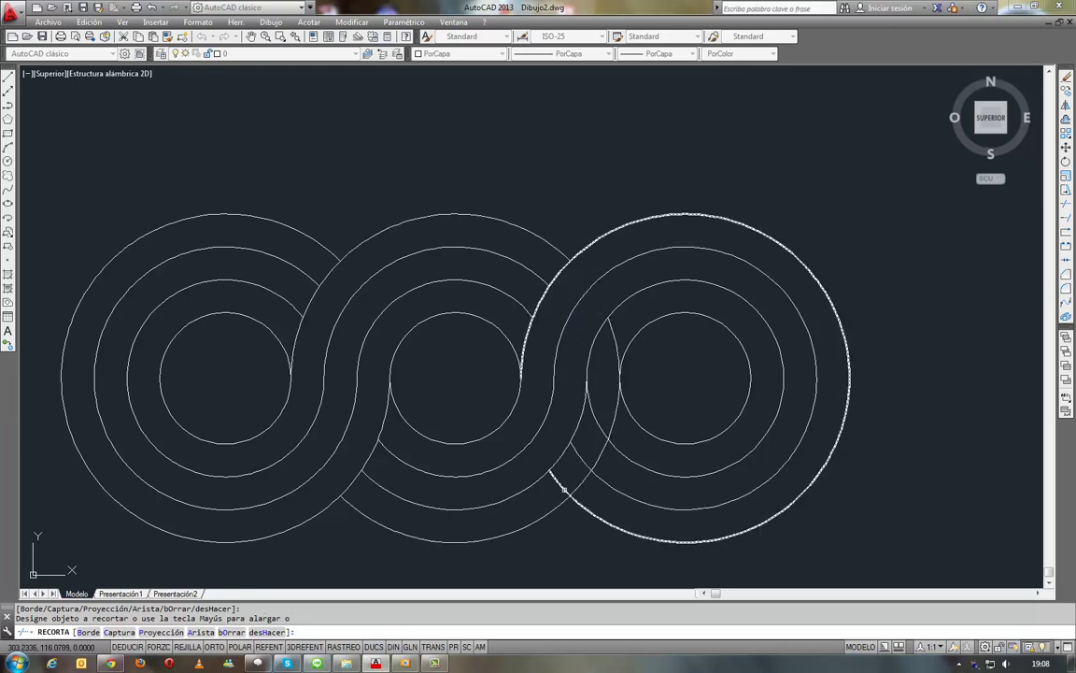
left_click(558, 480)
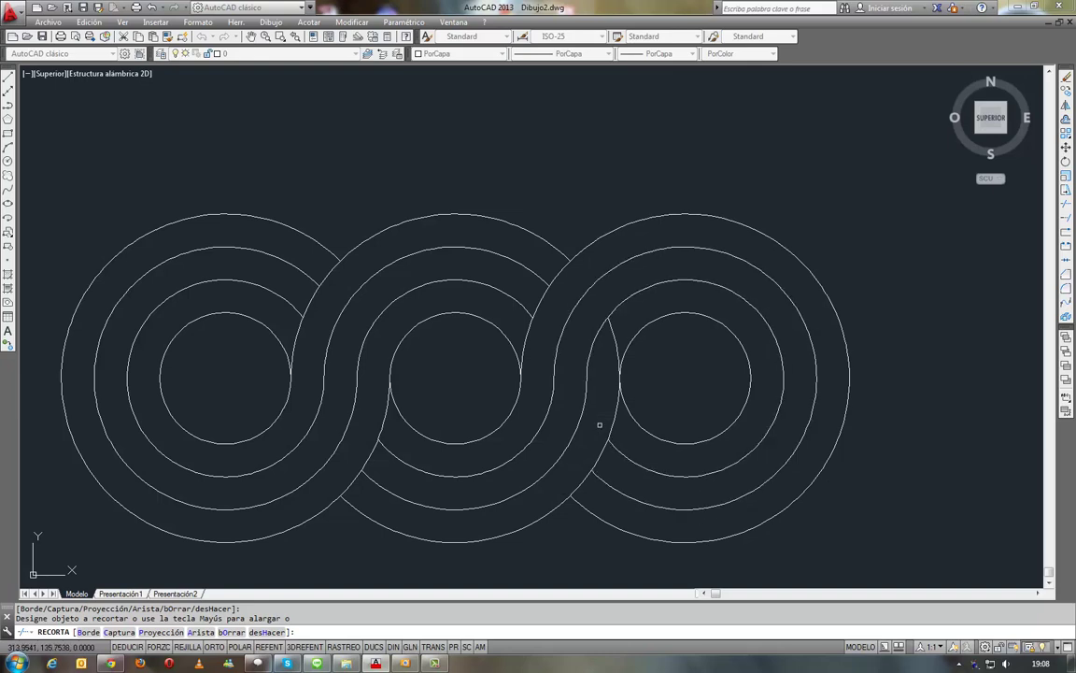
left_click(613, 335)
key("Return")
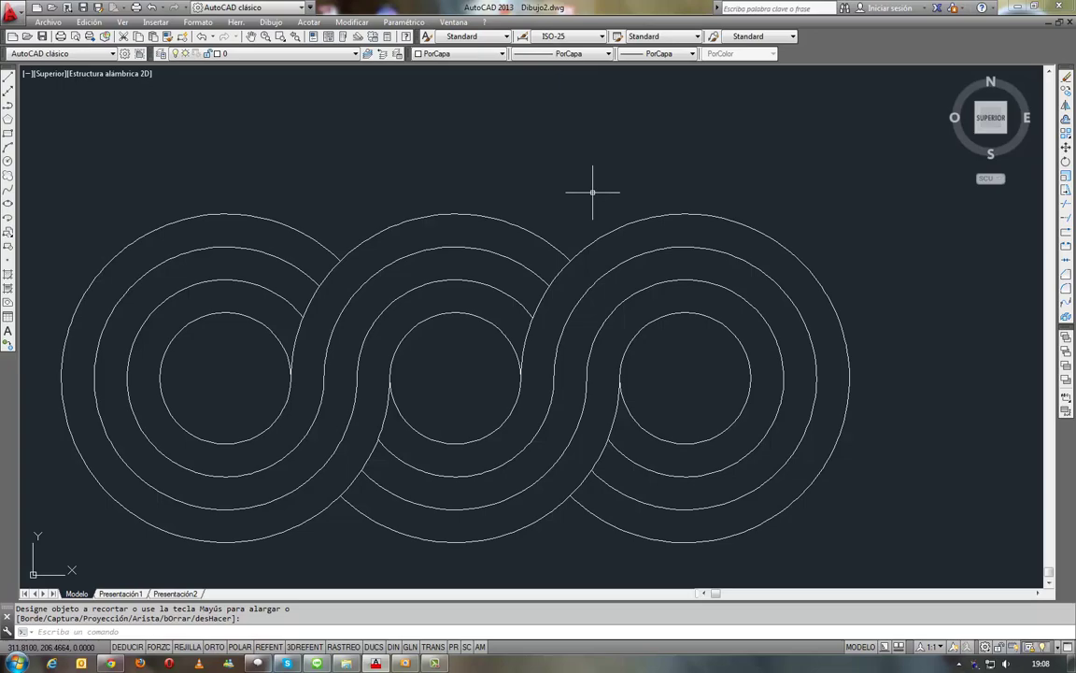